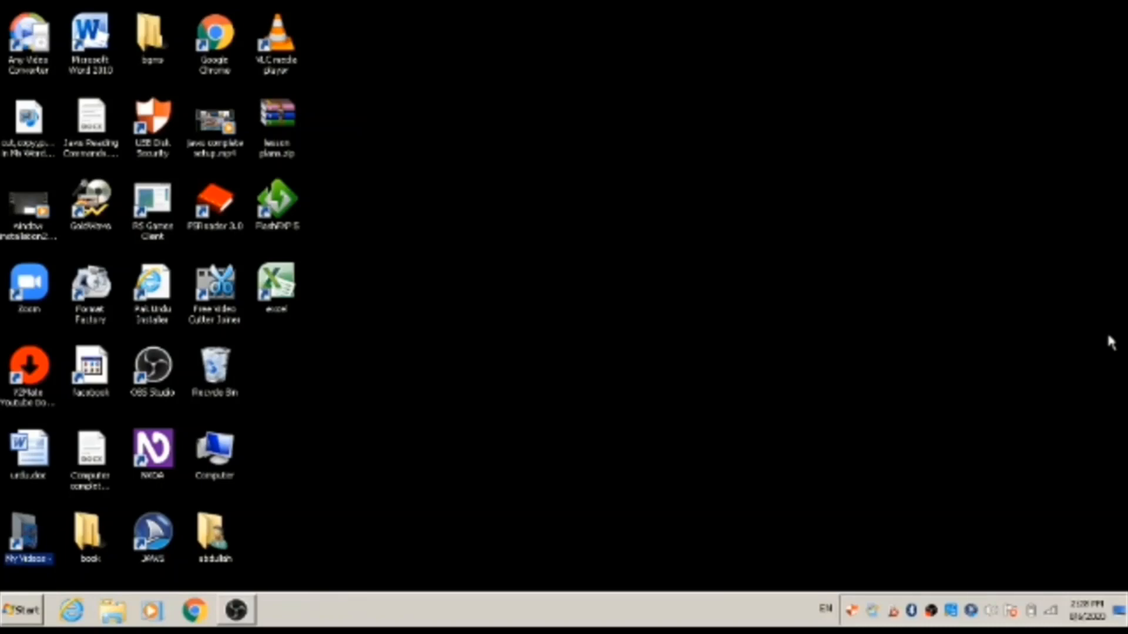
Launch Excel through the Run dialog
{"action": "key", "text": "super+r"}
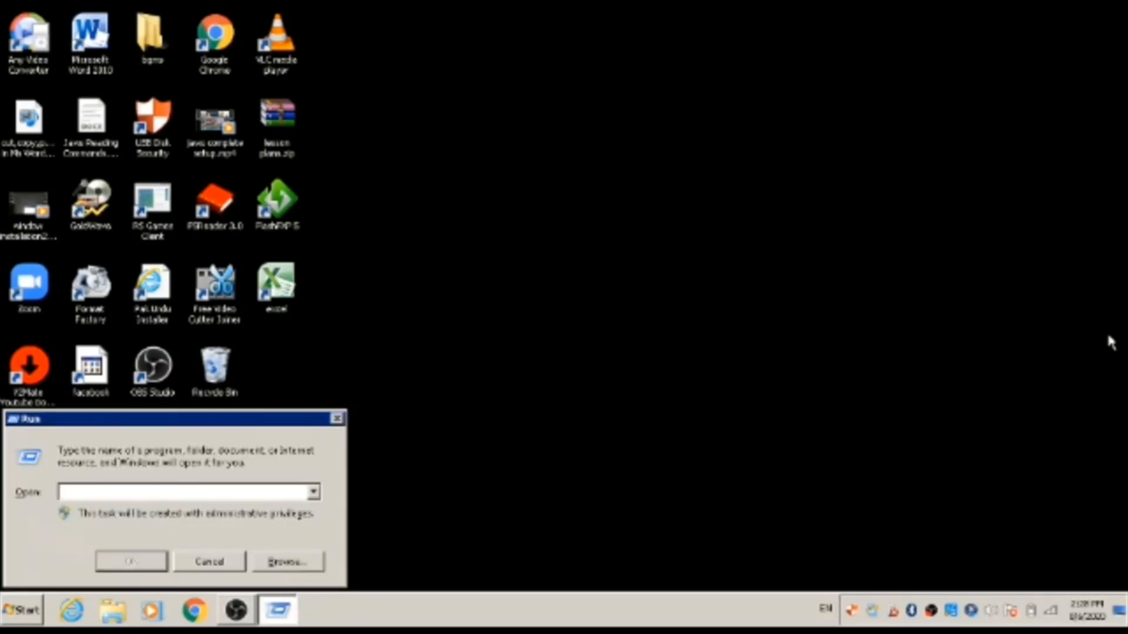
{"action": "type", "text": "excel"}
{"action": "key", "text": "Return"}
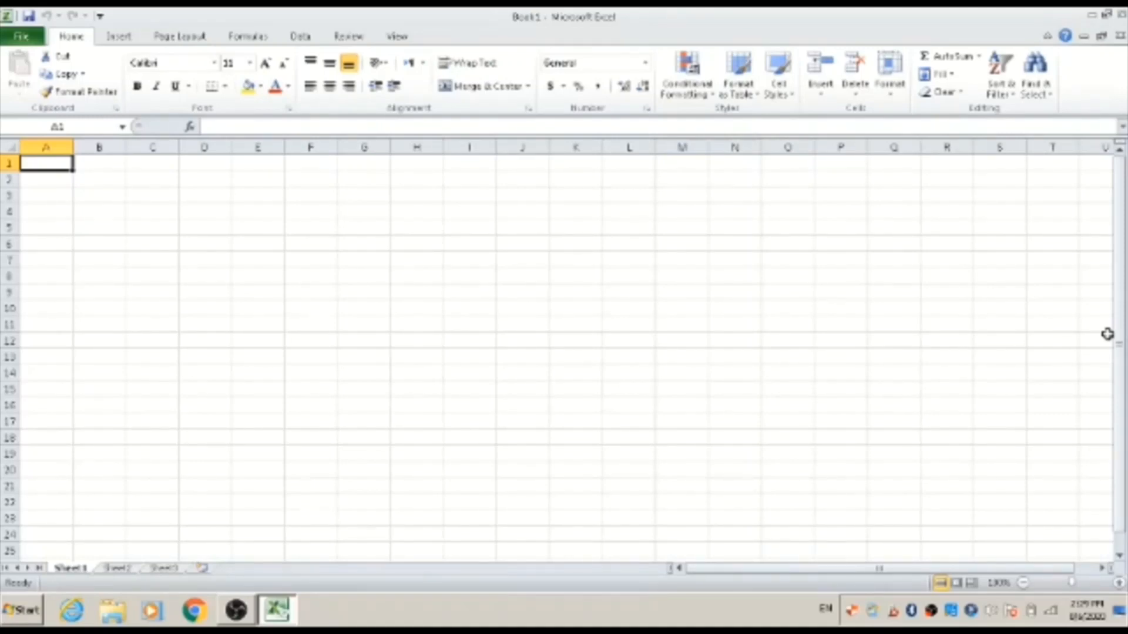
Move through the sheet and between Sheet1, Sheet2 and Sheet3, returning to cell A1 of Sheet1
{"action": "key", "text": "Page_Down"}
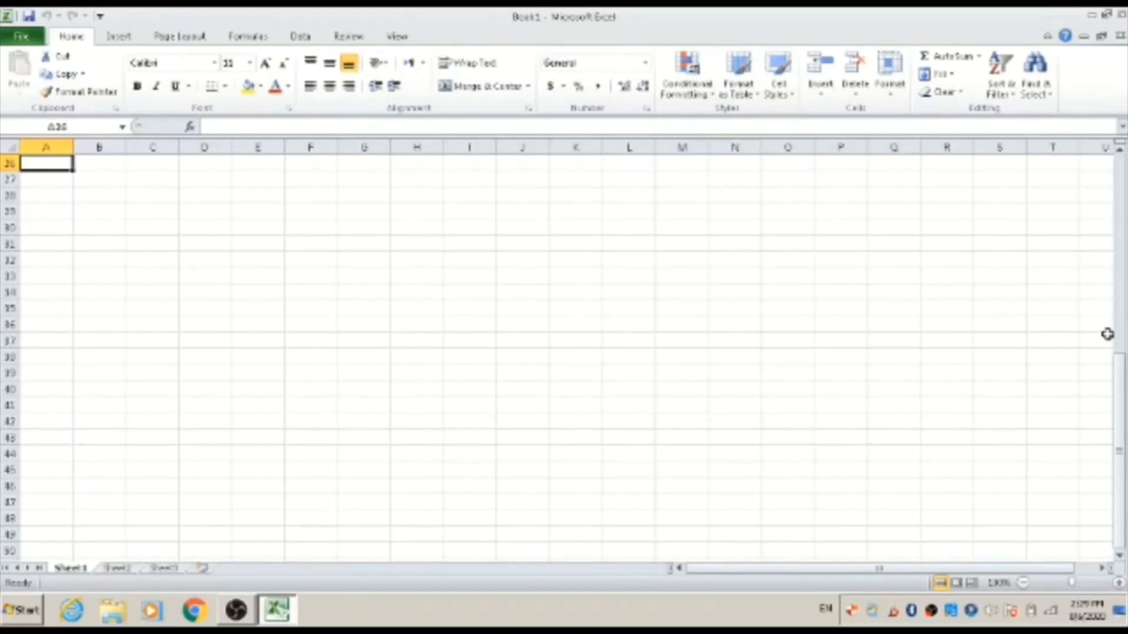
{"action": "key", "text": "ctrl+Page_Down"}
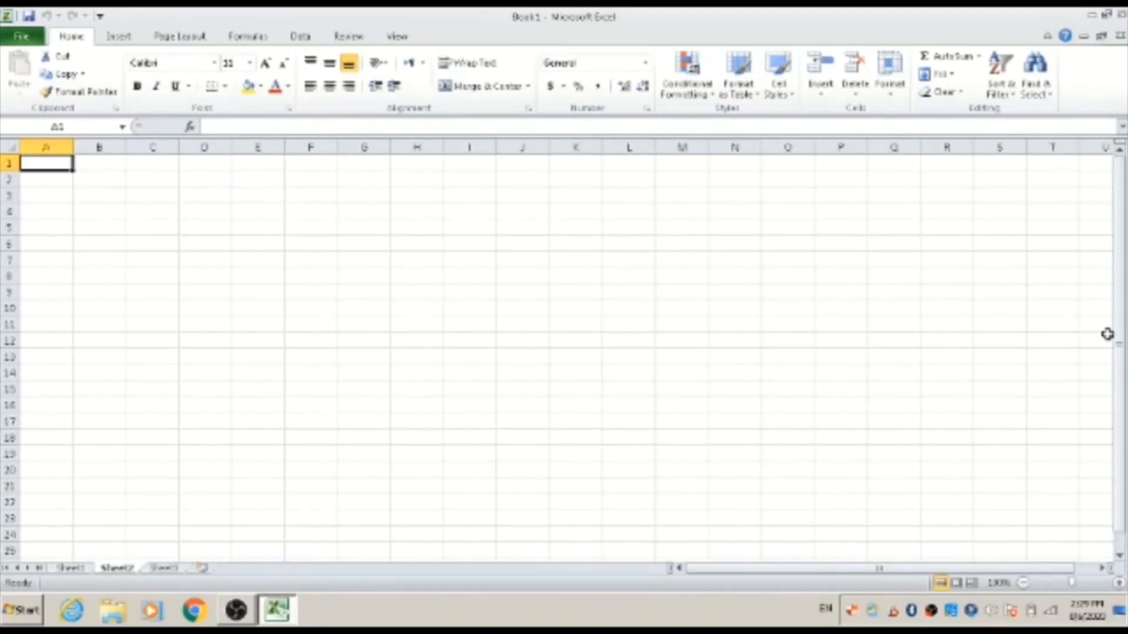
{"action": "key", "text": "ctrl+Page_Down"}
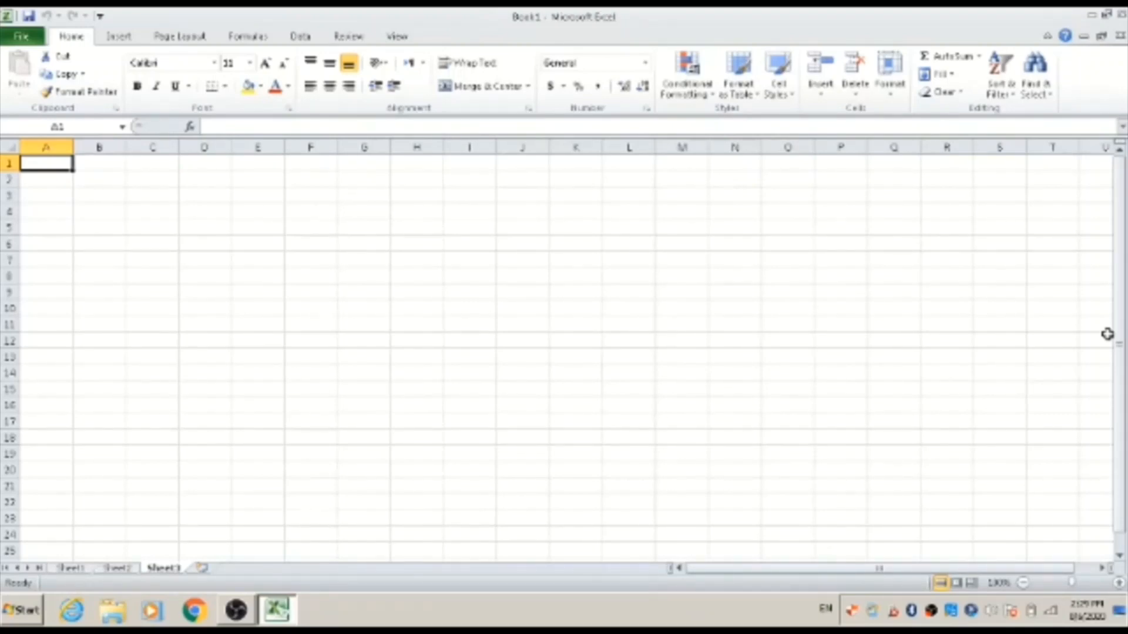
{"action": "key", "text": "ctrl+Page_Up"}
{"action": "key", "text": "ctrl+Page_Up"}
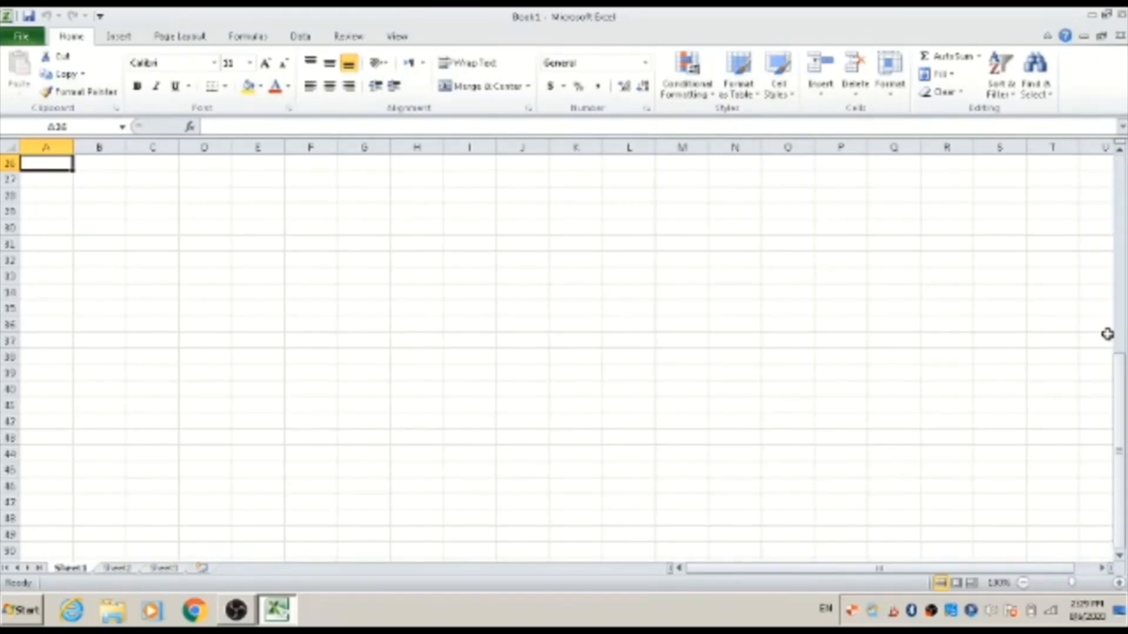
{"action": "key", "text": "Right"}
{"action": "key", "text": "Left"}
{"action": "key", "text": "ctrl+Home"}
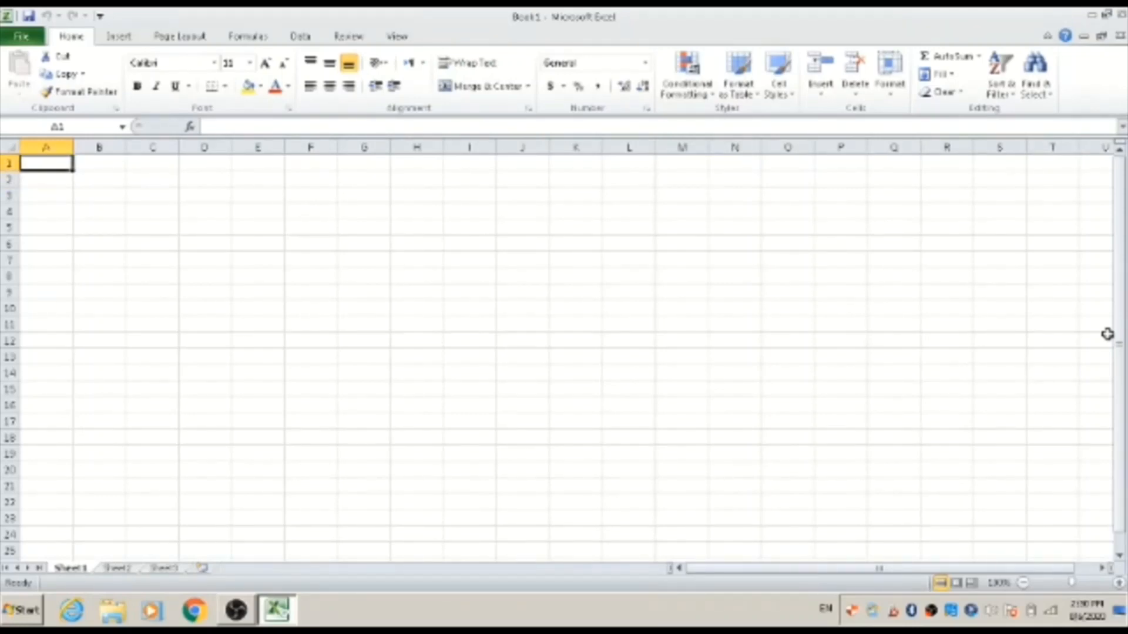
Move cell by cell around Sheet1 to explore navigation, ending back at cell A1
{"action": "key", "text": "Down"}
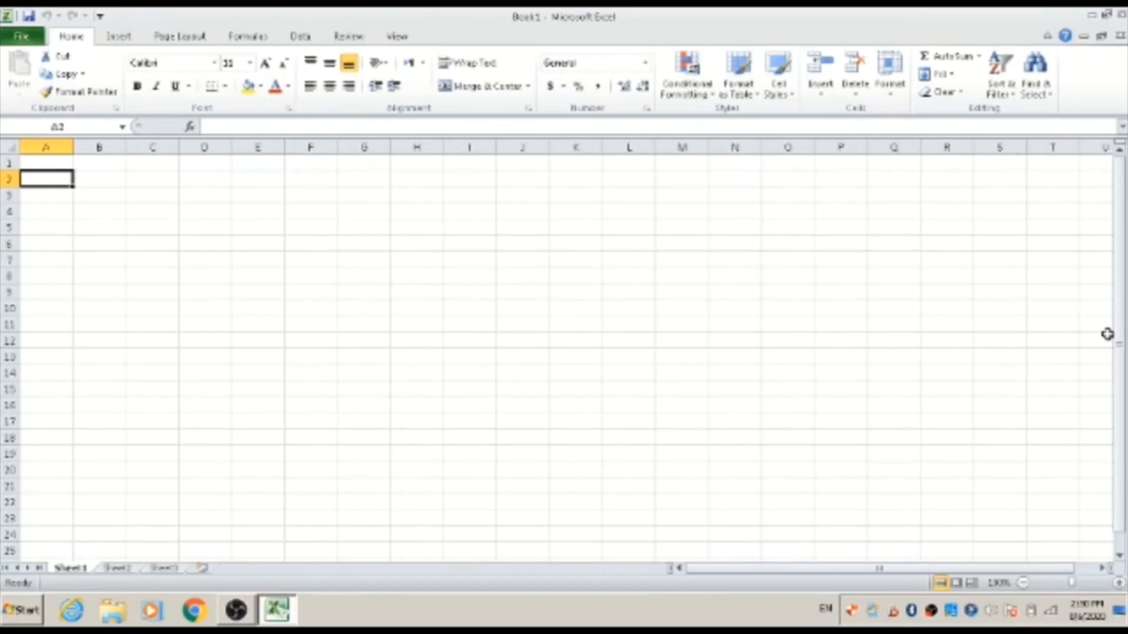
{"action": "key", "text": "Down"}
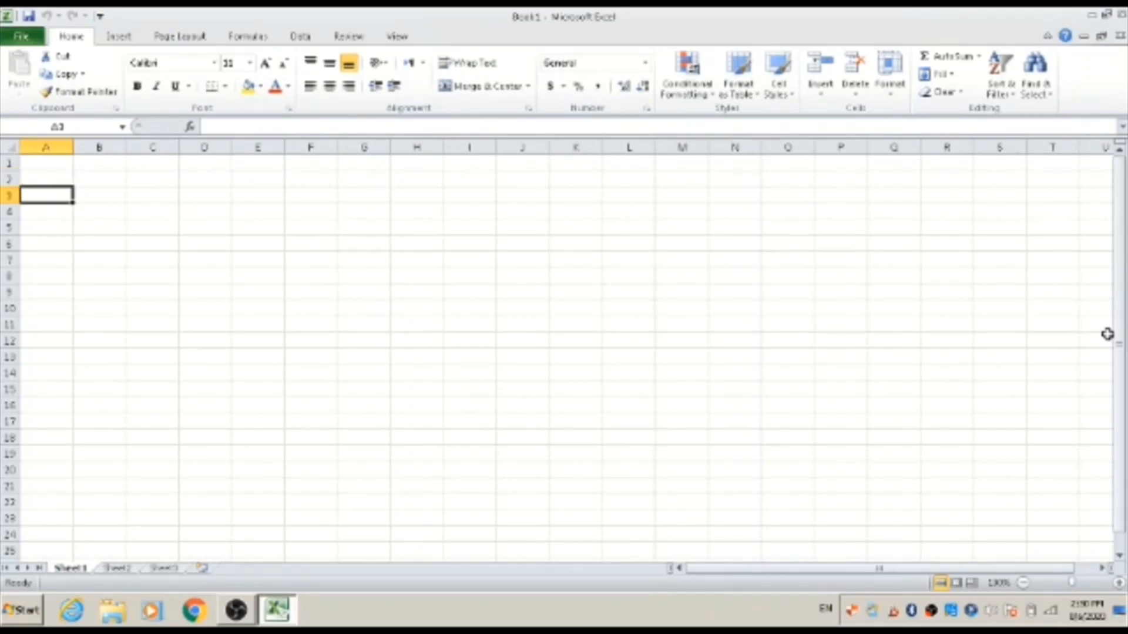
{"action": "key", "text": "Down"}
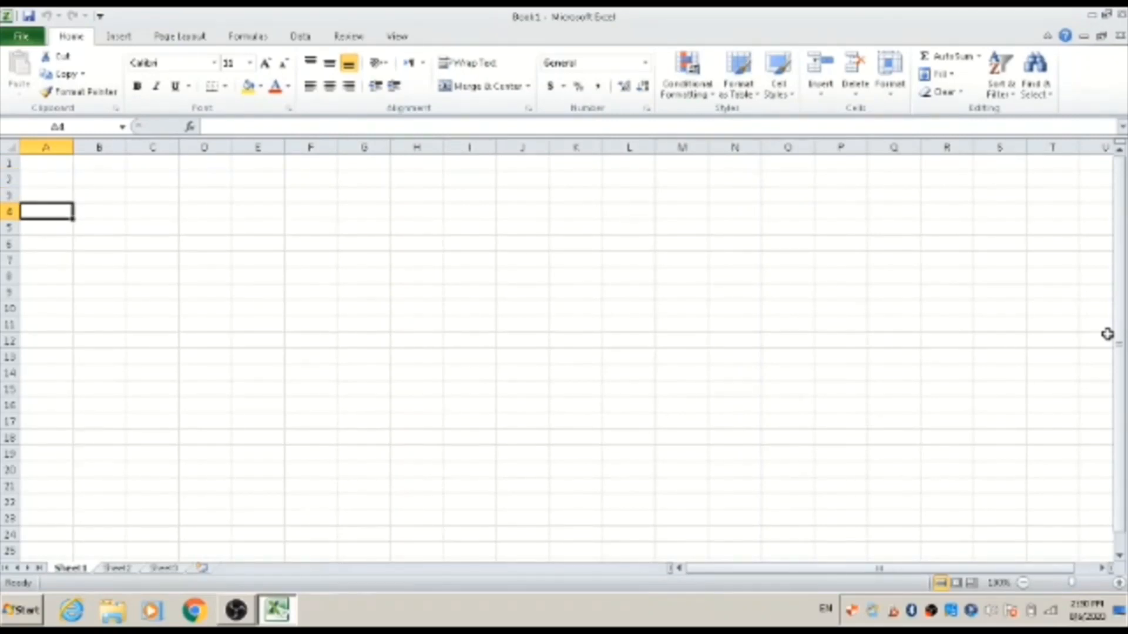
{"action": "key", "text": "Down"}
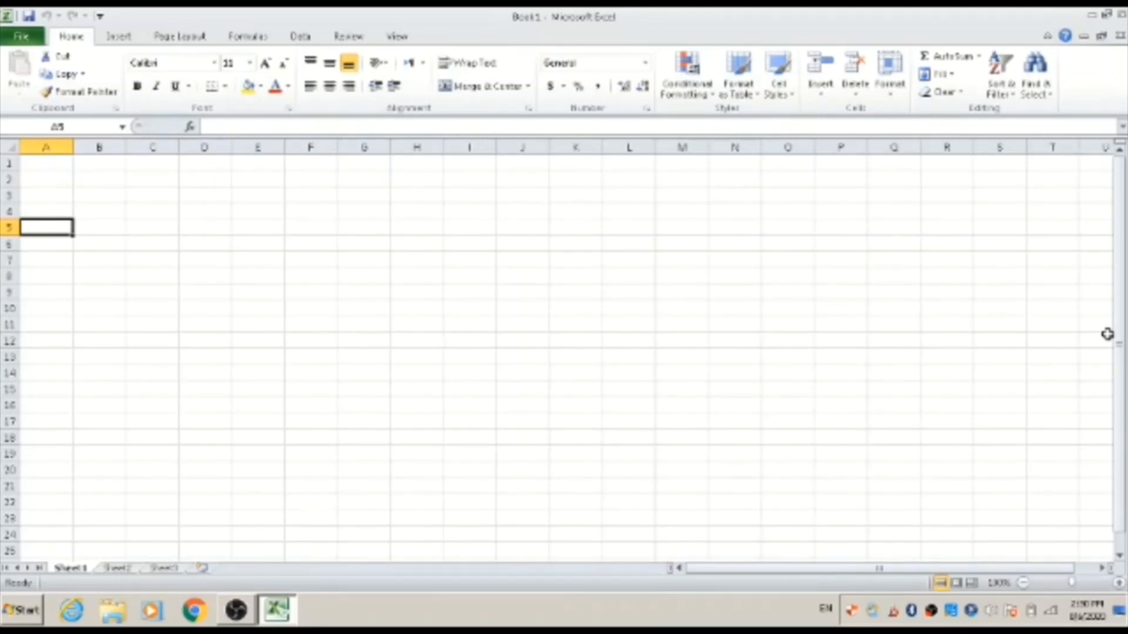
{"action": "key", "text": "Right"}
{"action": "key", "text": "Right"}
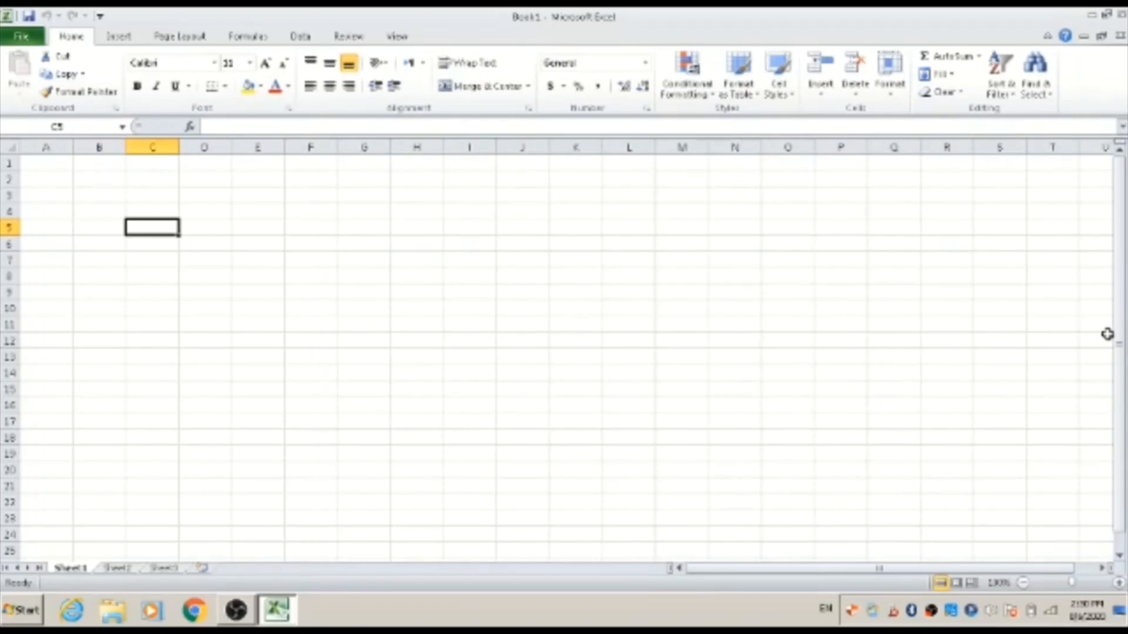
{"action": "key", "text": "Right"}
{"action": "key", "text": "Right"}
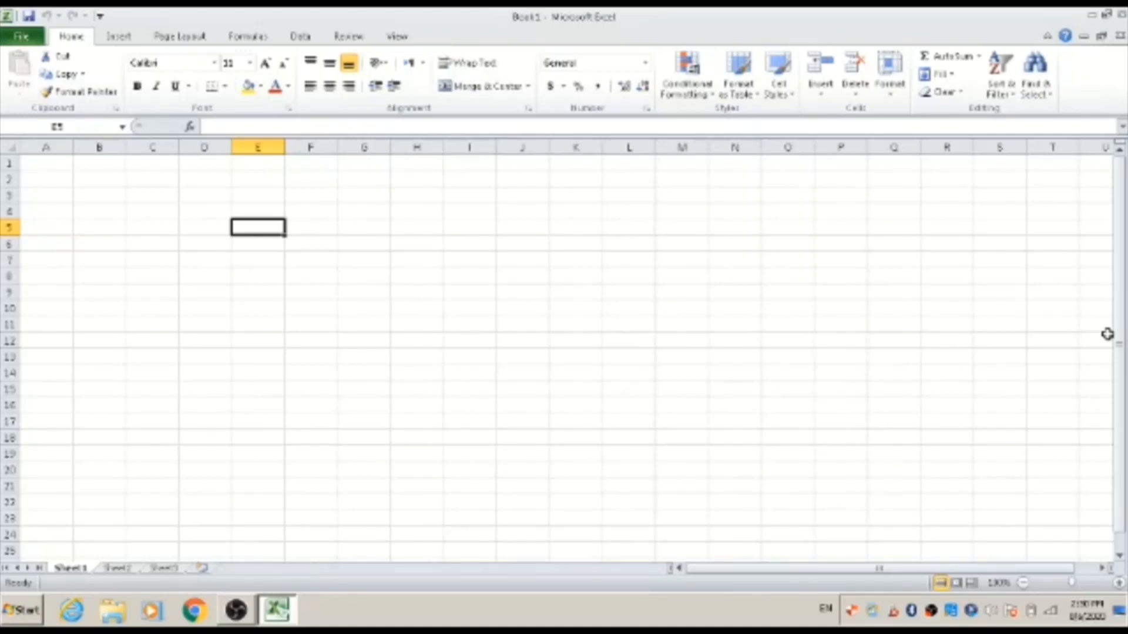
{"action": "key", "text": "Up"}
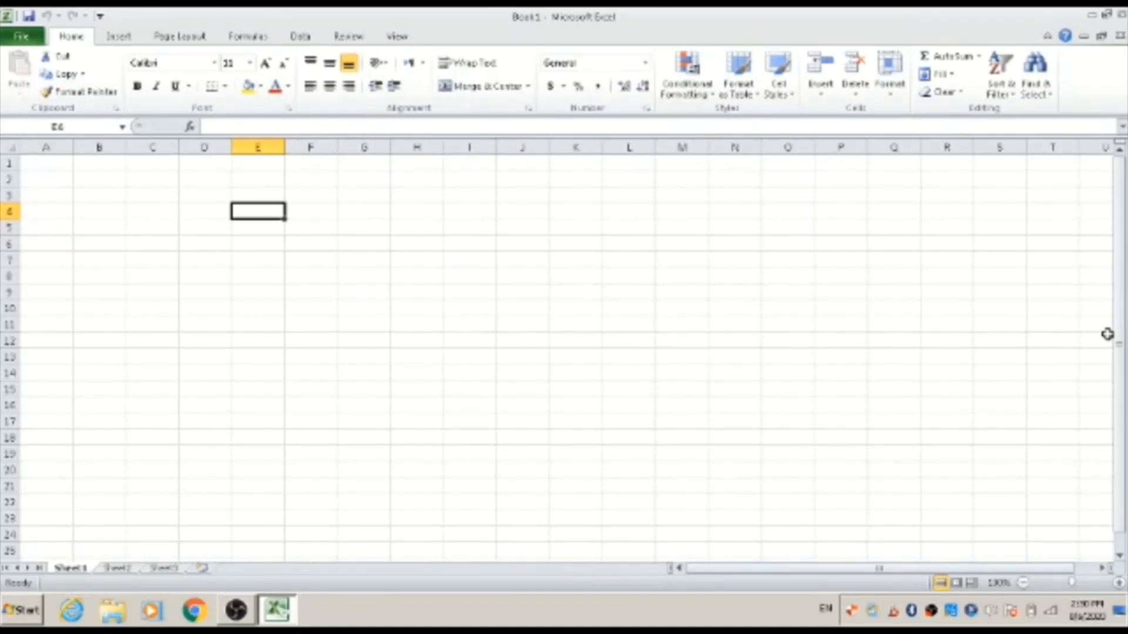
{"action": "key", "text": "Left"}
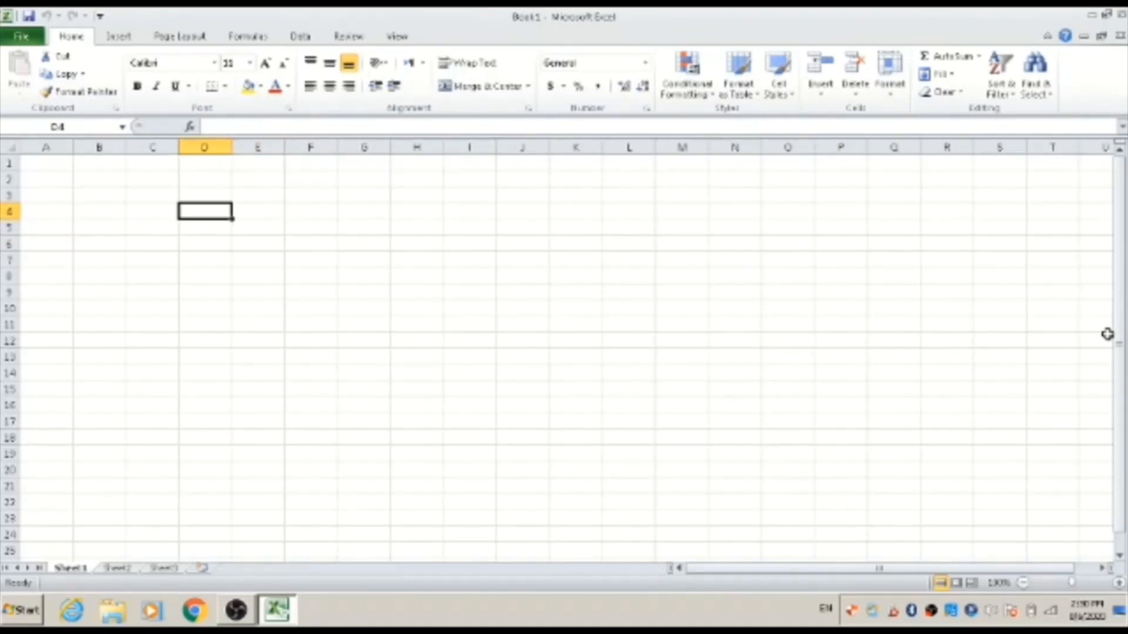
{"action": "key", "text": "Up"}
{"action": "key", "text": "Up"}
{"action": "key", "text": "Up"}
{"action": "key", "text": "Left"}
{"action": "key", "text": "Left"}
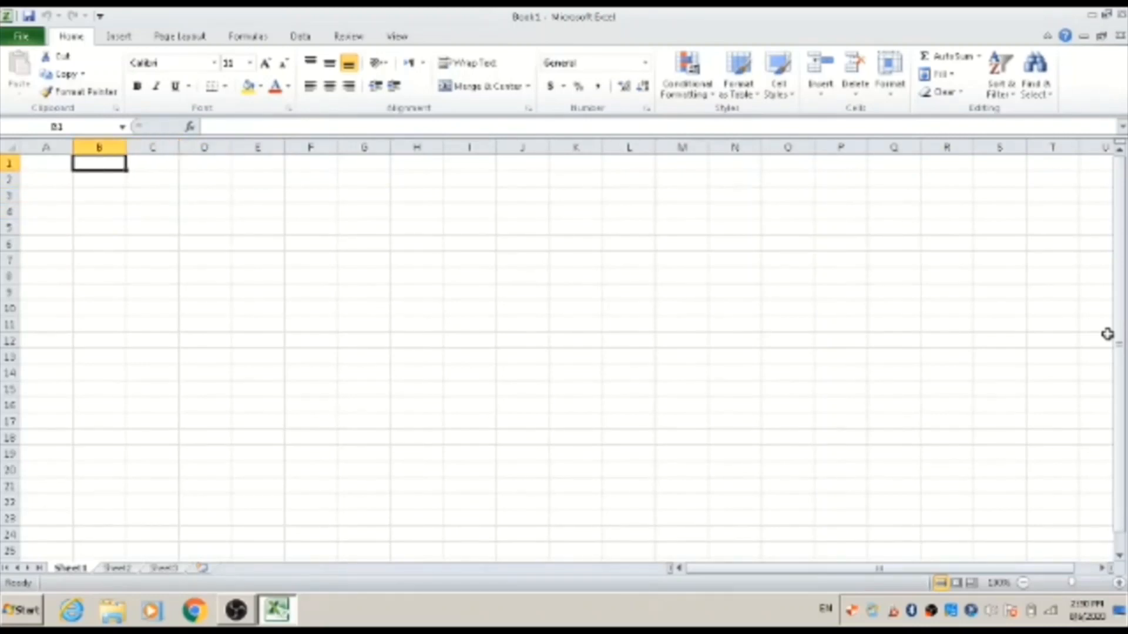
{"action": "key", "text": "Left"}
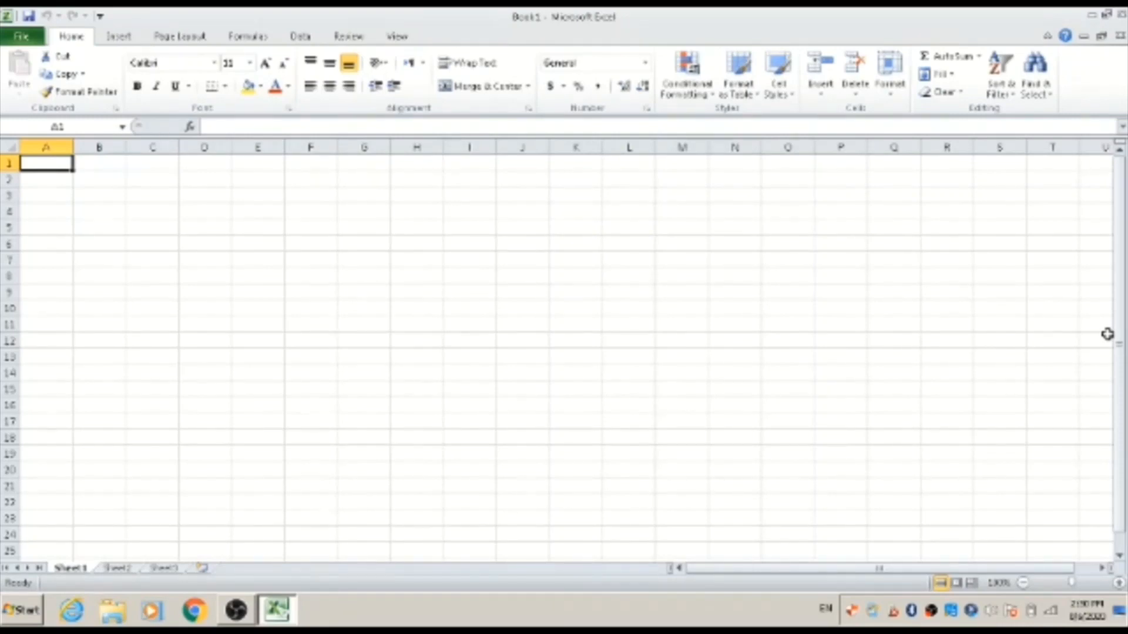
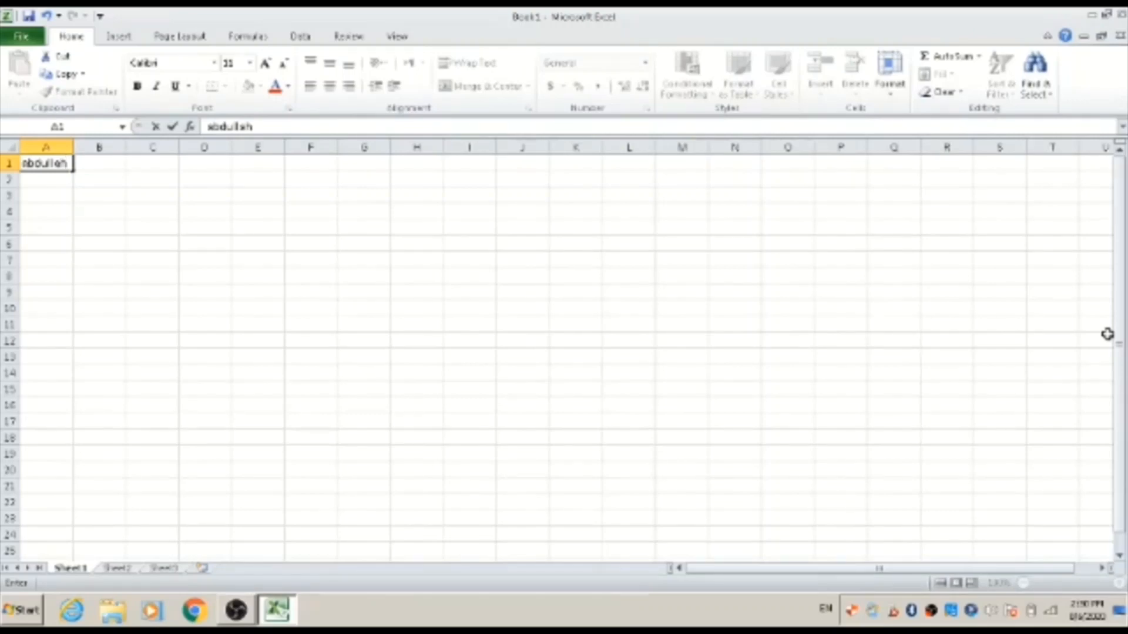
Enter a person's first name in each of cells A1, A2 and A3, then return to A1
{"action": "key", "text": "Return"}
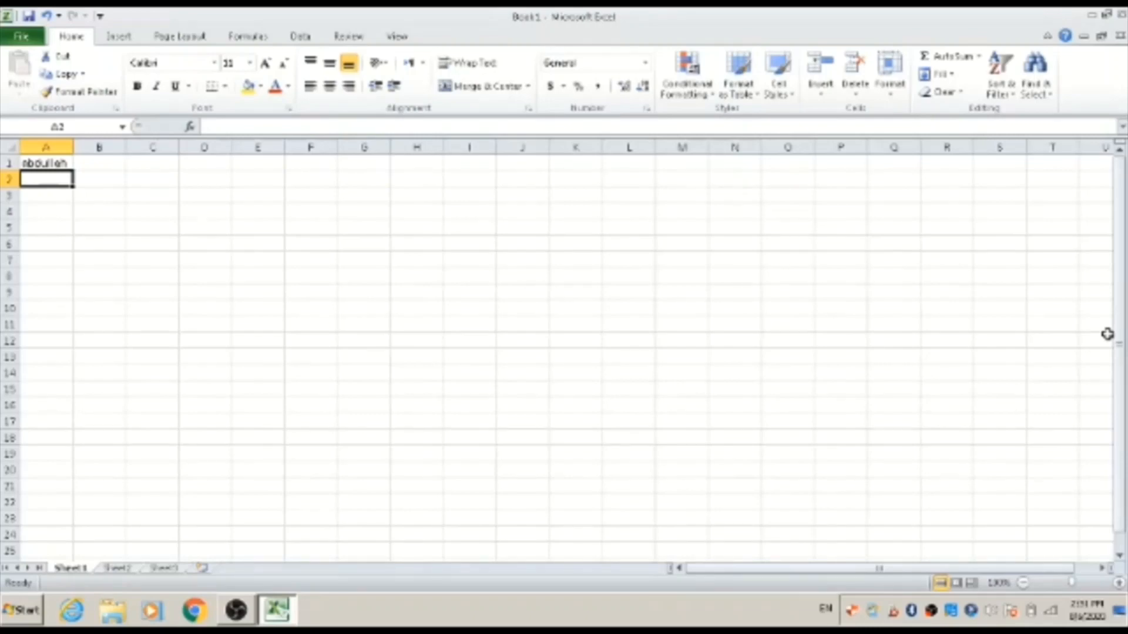
{"action": "type", "text": "usman"}
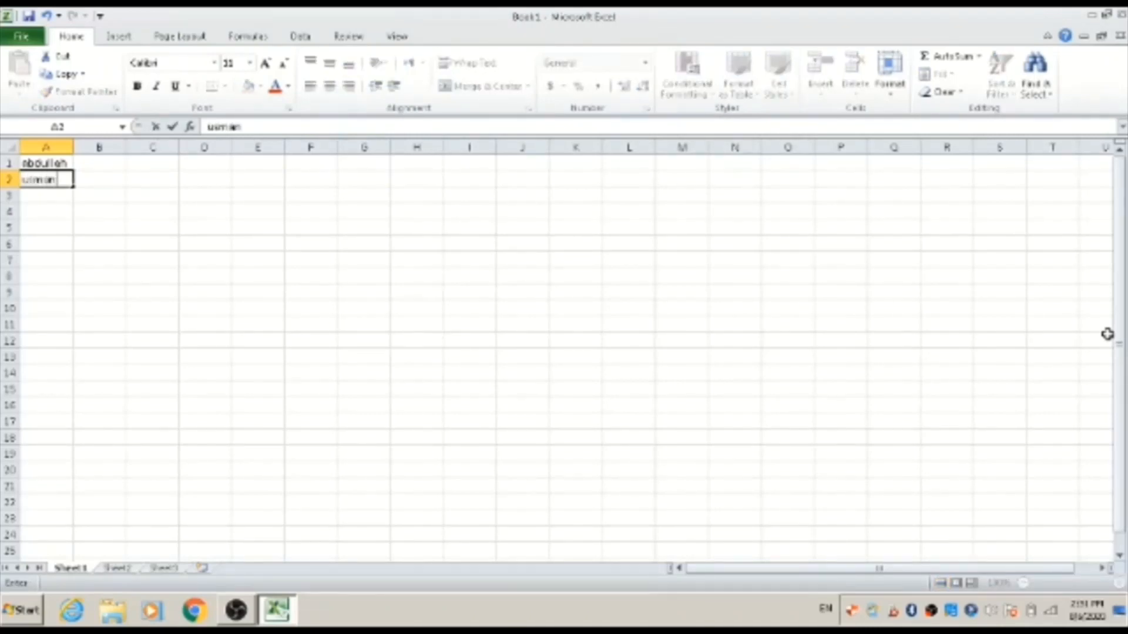
{"action": "key", "text": "Return"}
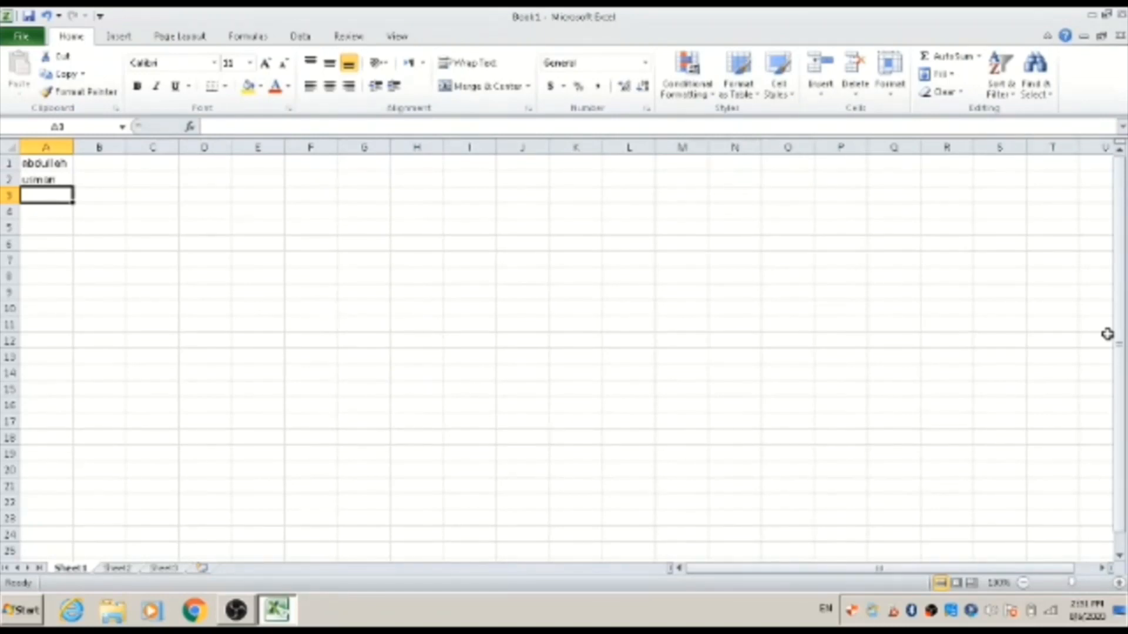
{"action": "type", "text": "mu"}
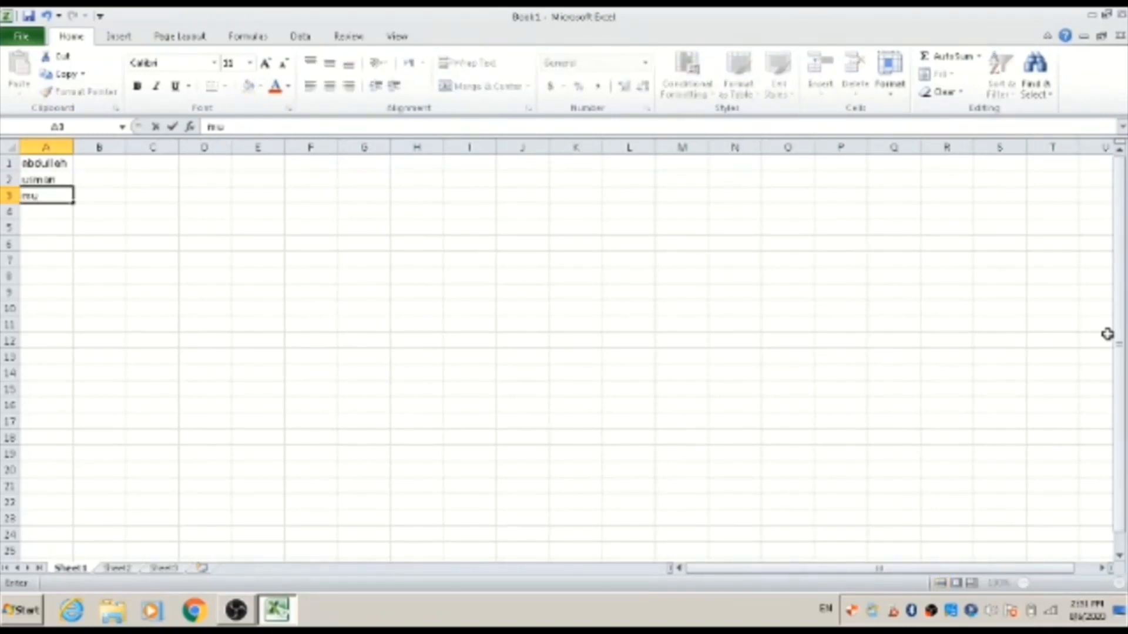
{"action": "type", "text": "dasser"}
{"action": "key", "text": "Up"}
{"action": "key", "text": "Up"}
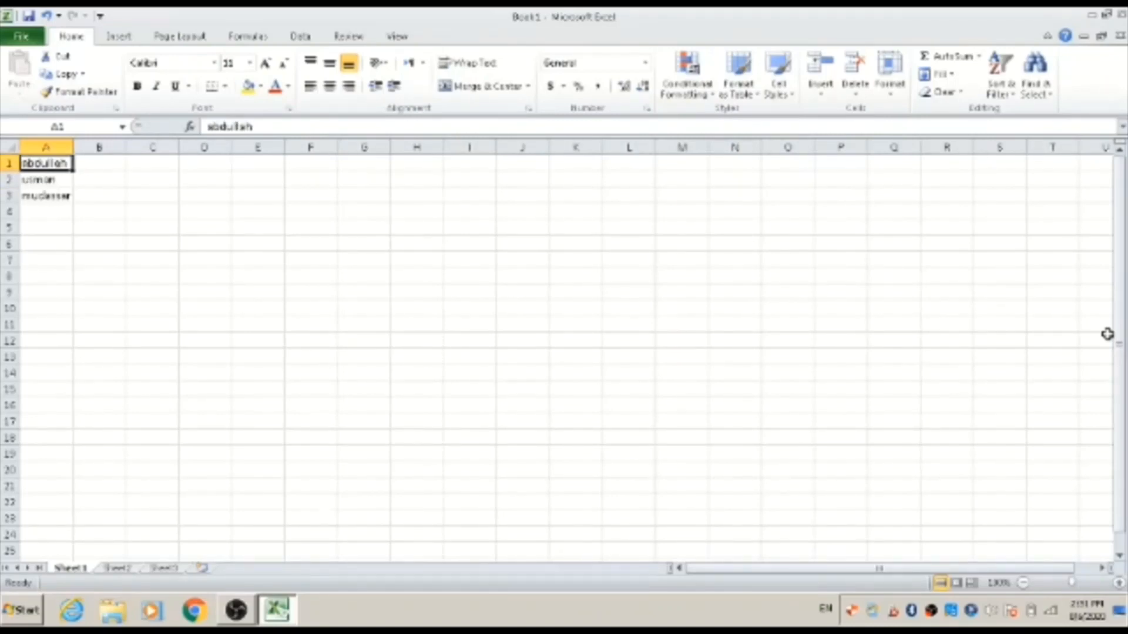
Edit cell A1 to append the person's surname after the first name
{"action": "key", "text": "F2"}
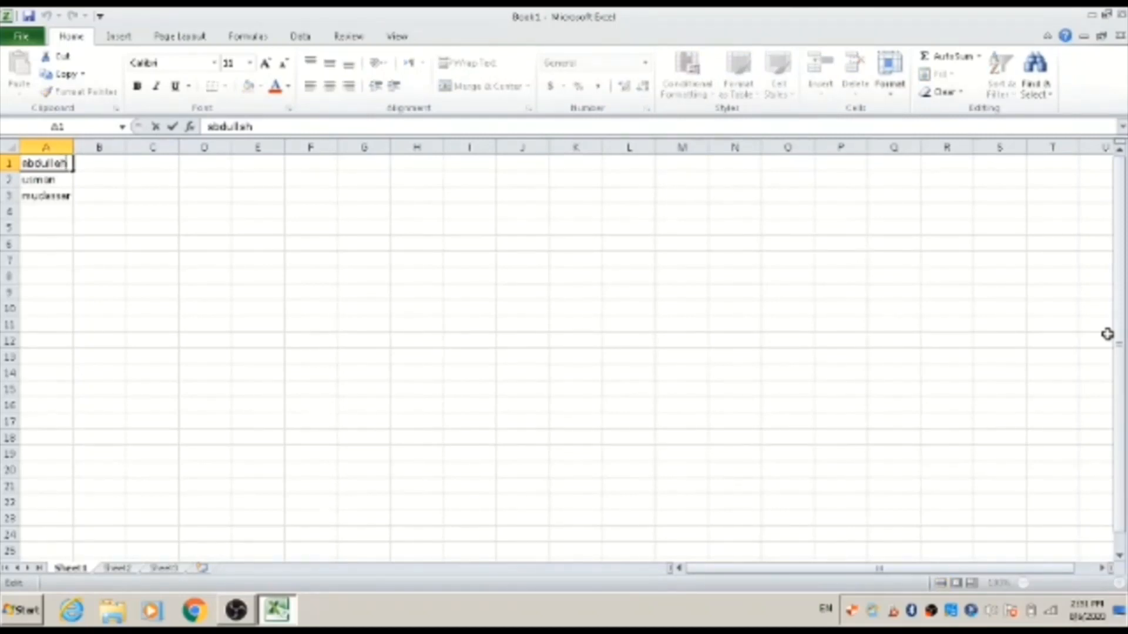
{"action": "key", "text": "Left"}
{"action": "key", "text": "Right"}
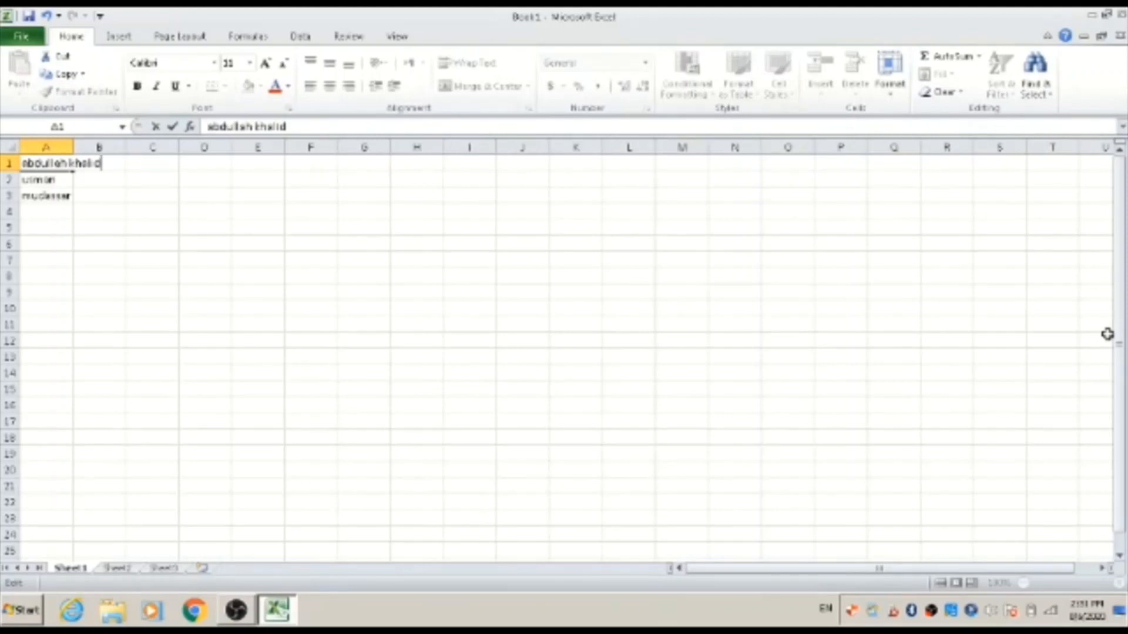
{"action": "key", "text": "Return"}
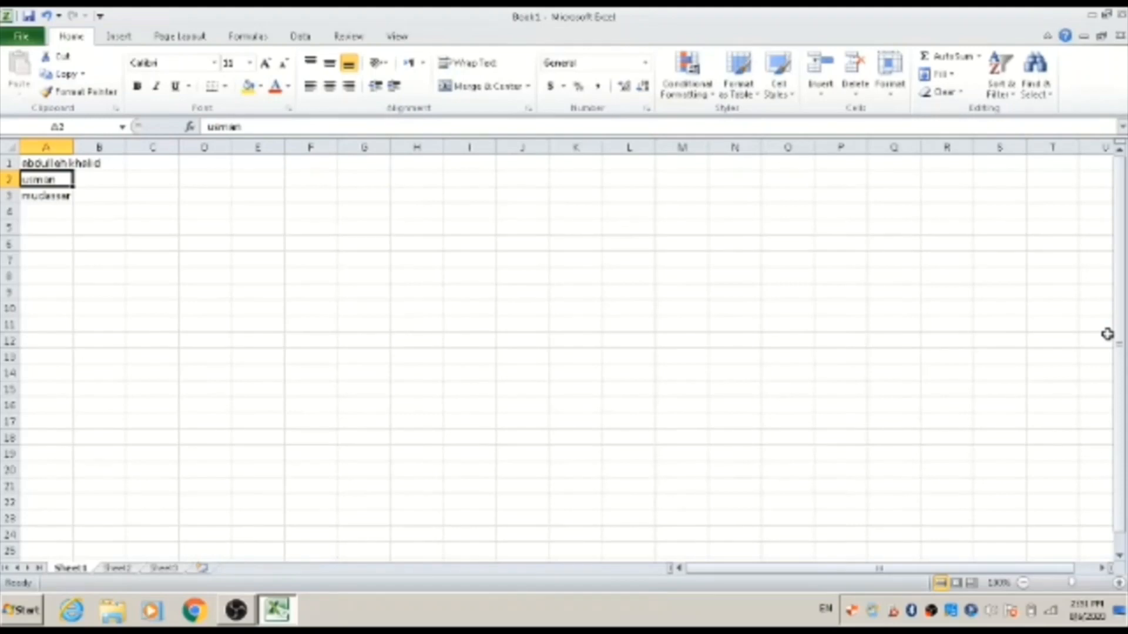
Enter m.a secondary education in cell B1
{"action": "key", "text": "Right"}
{"action": "key", "text": "Up"}
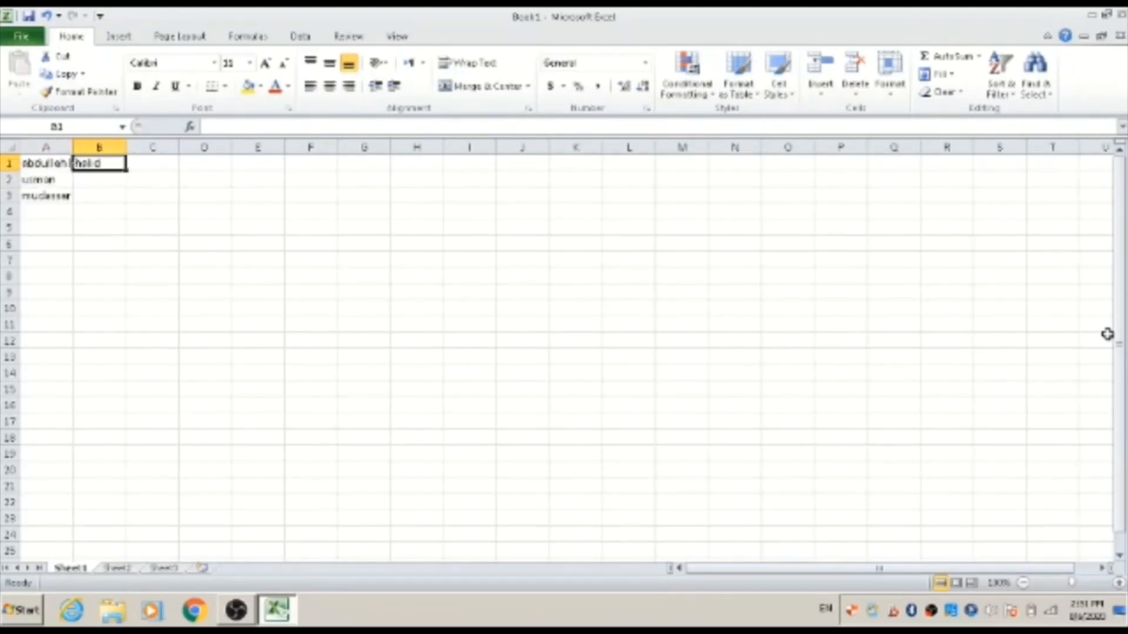
{"action": "key", "text": "Left"}
{"action": "key", "text": "Right"}
{"action": "key", "text": "Left"}
{"action": "key", "text": "Right"}
{"action": "type", "text": "m.a"}
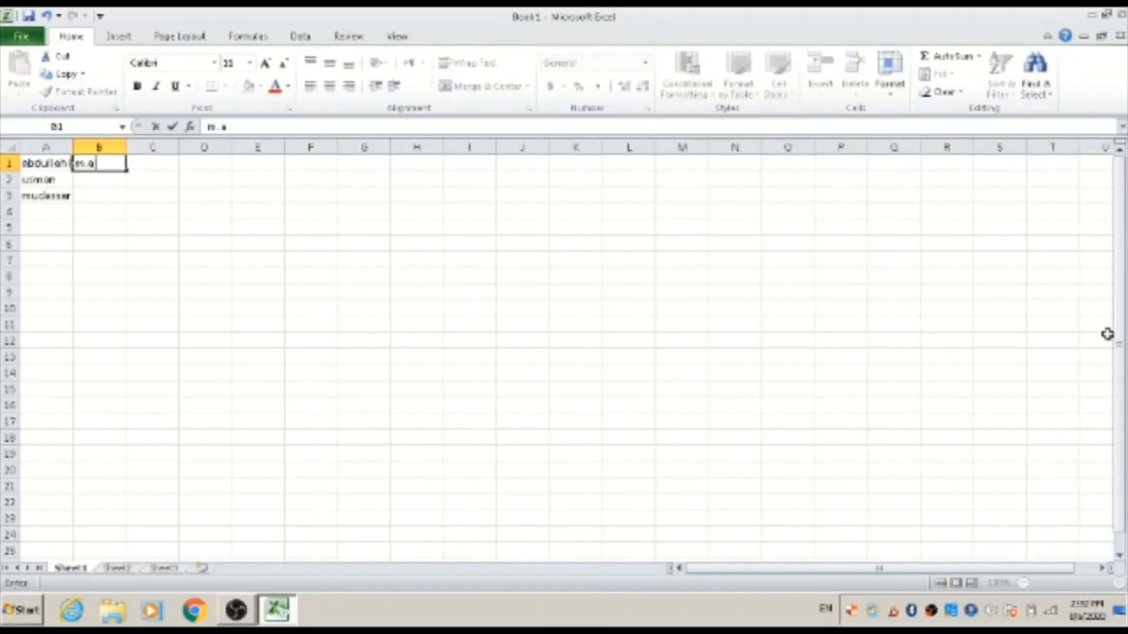
{"action": "type", "text": "."}
{"action": "key", "text": "BackSpace"}
{"action": "type", "text": "secondary"}
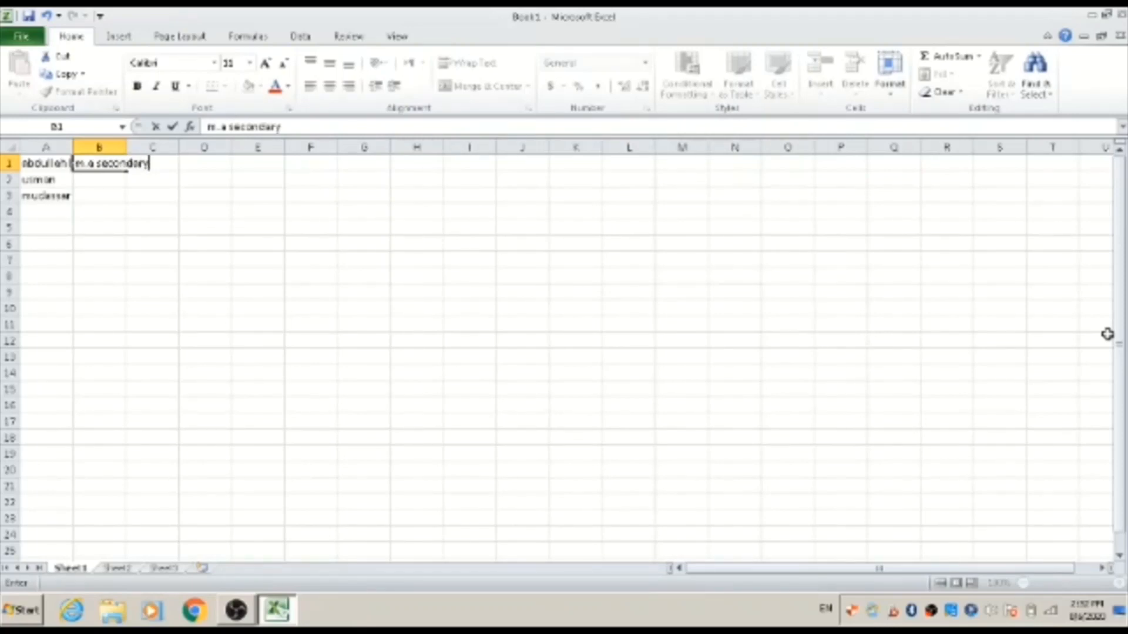
{"action": "type", "text": " education"}
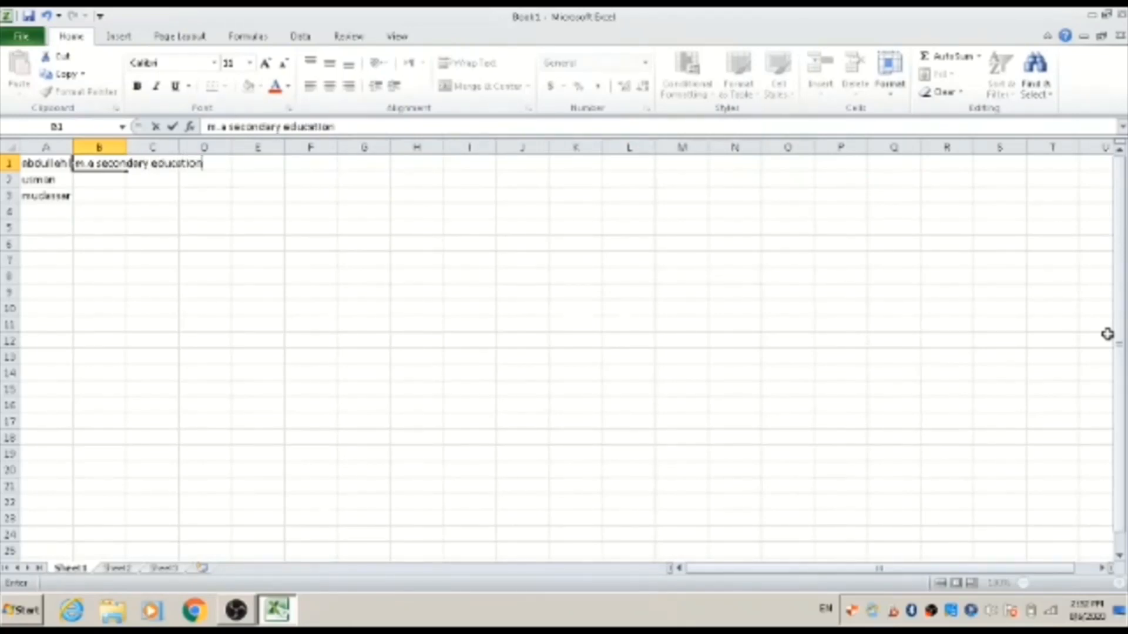
{"action": "key", "text": "Left"}
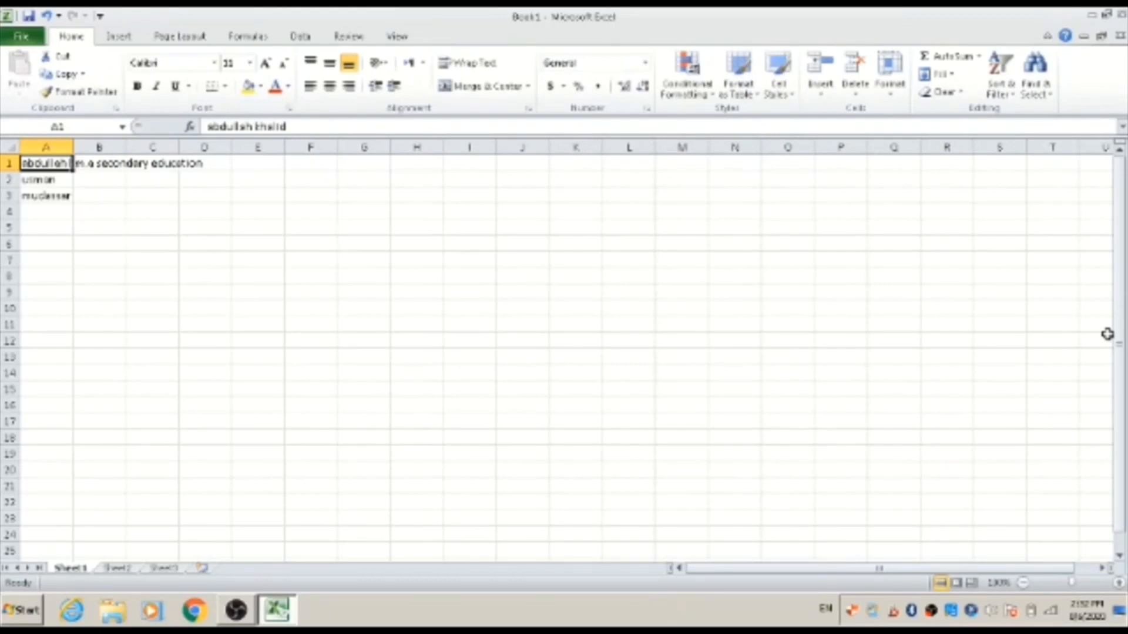
Enter b.ed special education in cell C1
{"action": "key", "text": "Right"}
{"action": "key", "text": "Left"}
{"action": "key", "text": "Right"}
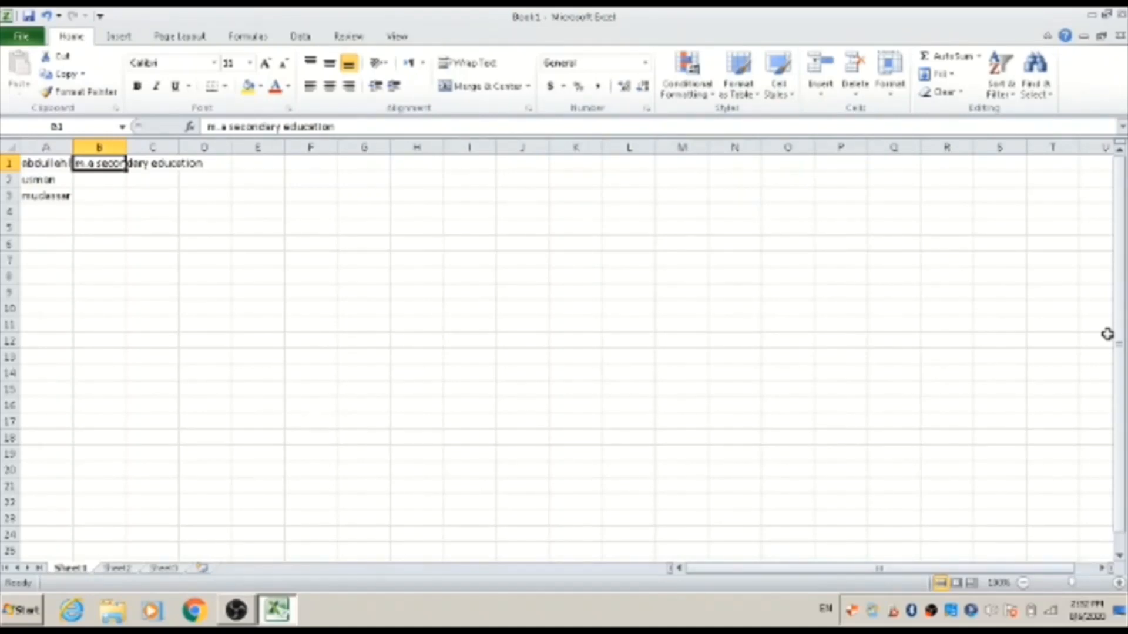
{"action": "key", "text": "Right"}
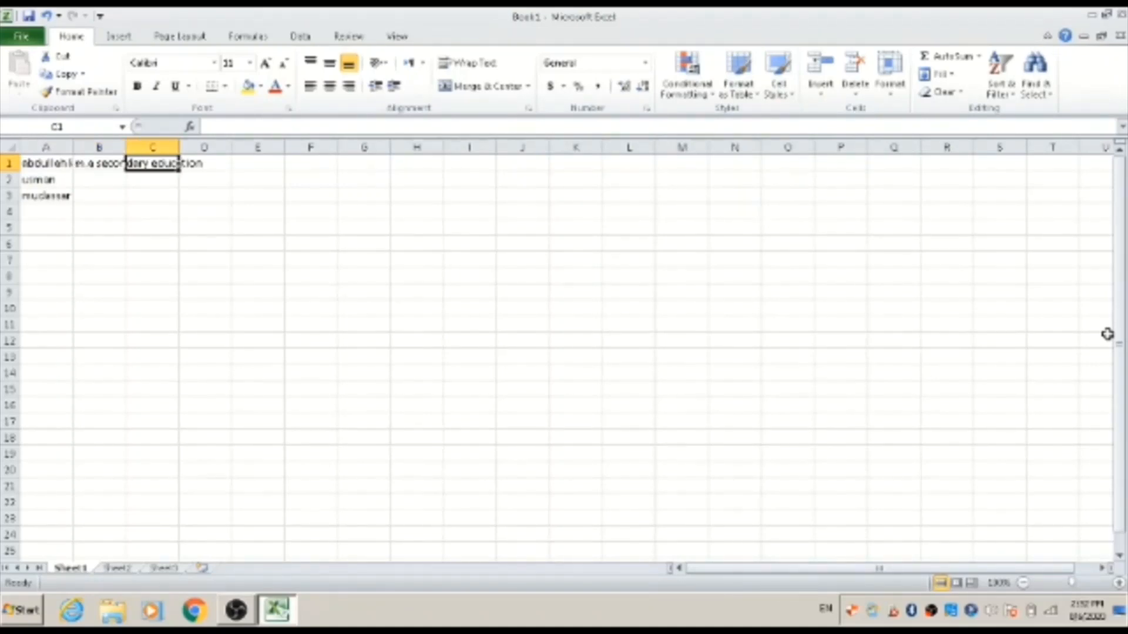
{"action": "type", "text": "b"}
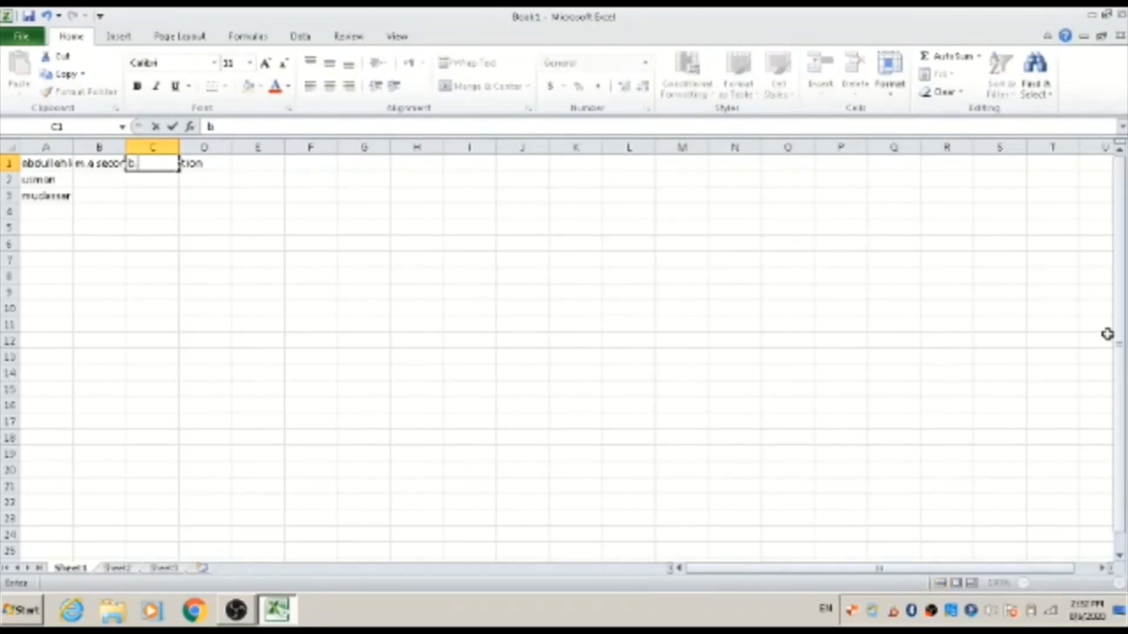
{"action": "type", "text": ".ed spe"}
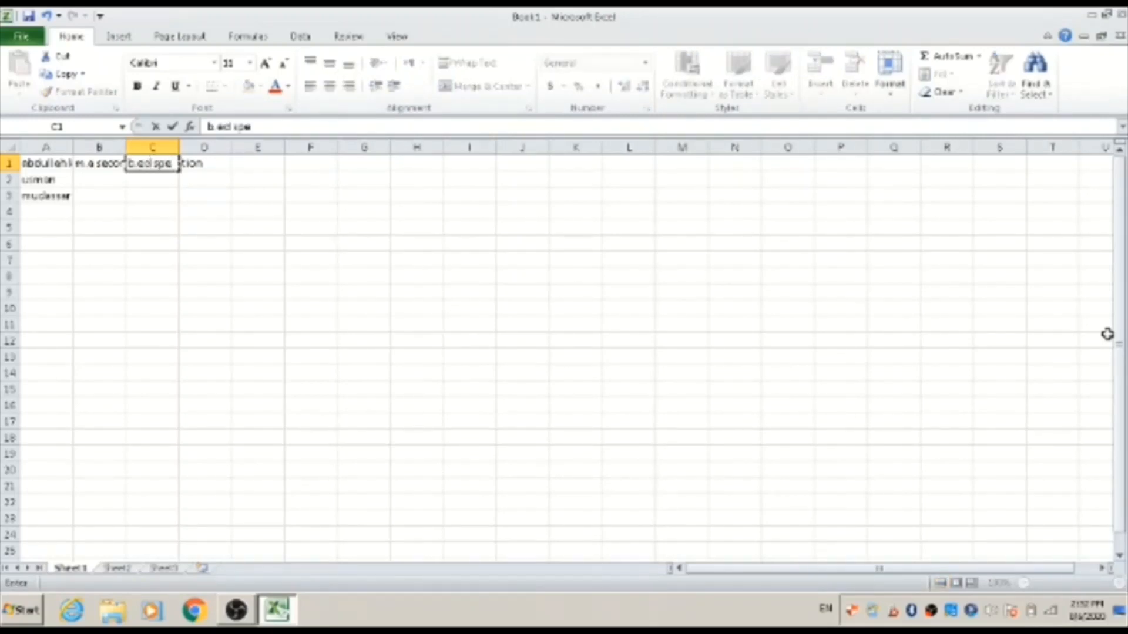
{"action": "type", "text": "cial education"}
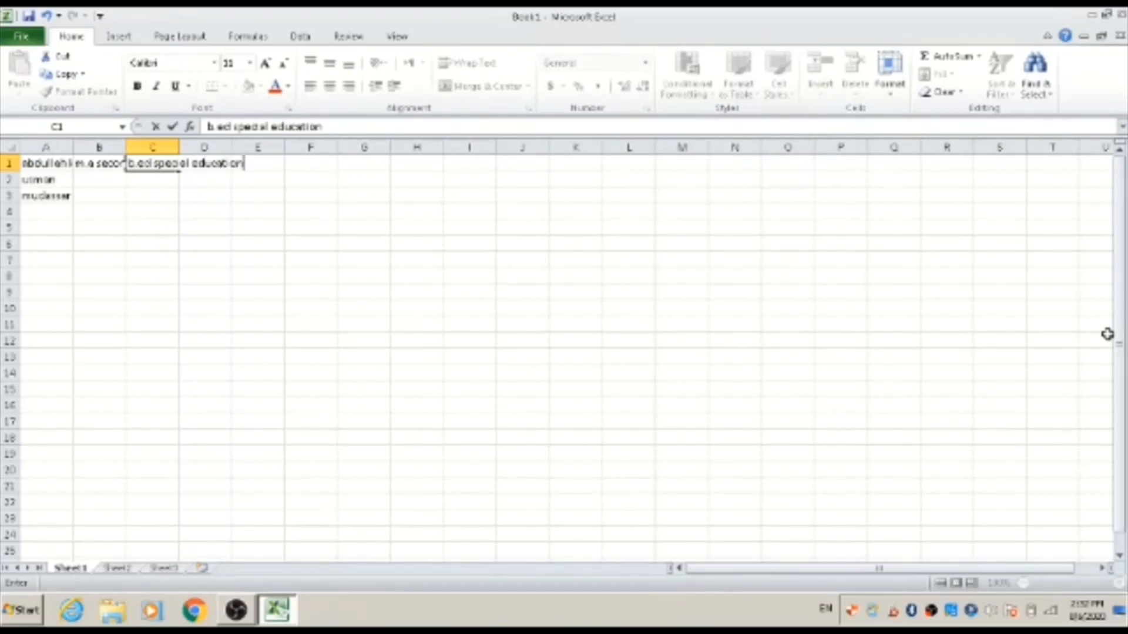
{"action": "key", "text": "Left"}
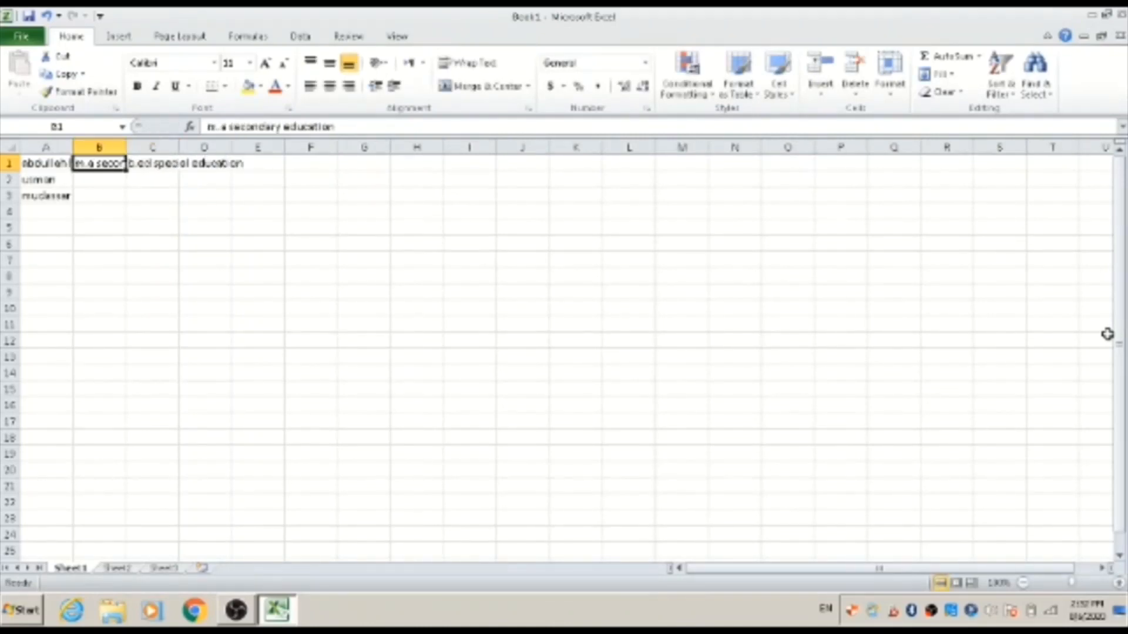
Enter m.ed special education in cell D1
{"action": "key", "text": "Right"}
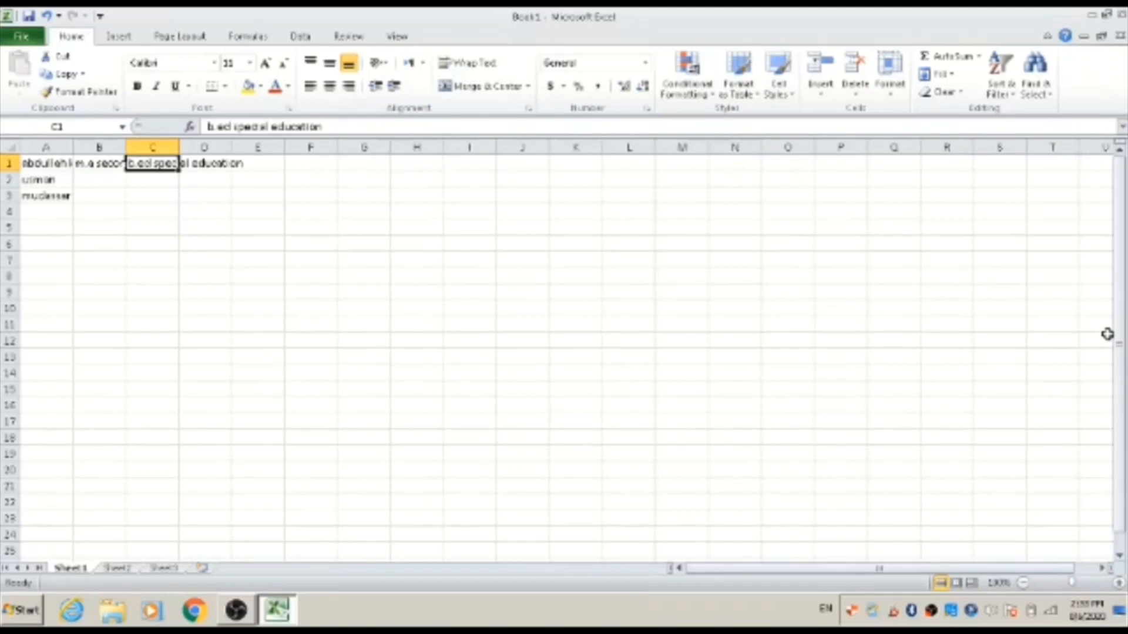
{"action": "key", "text": "Right"}
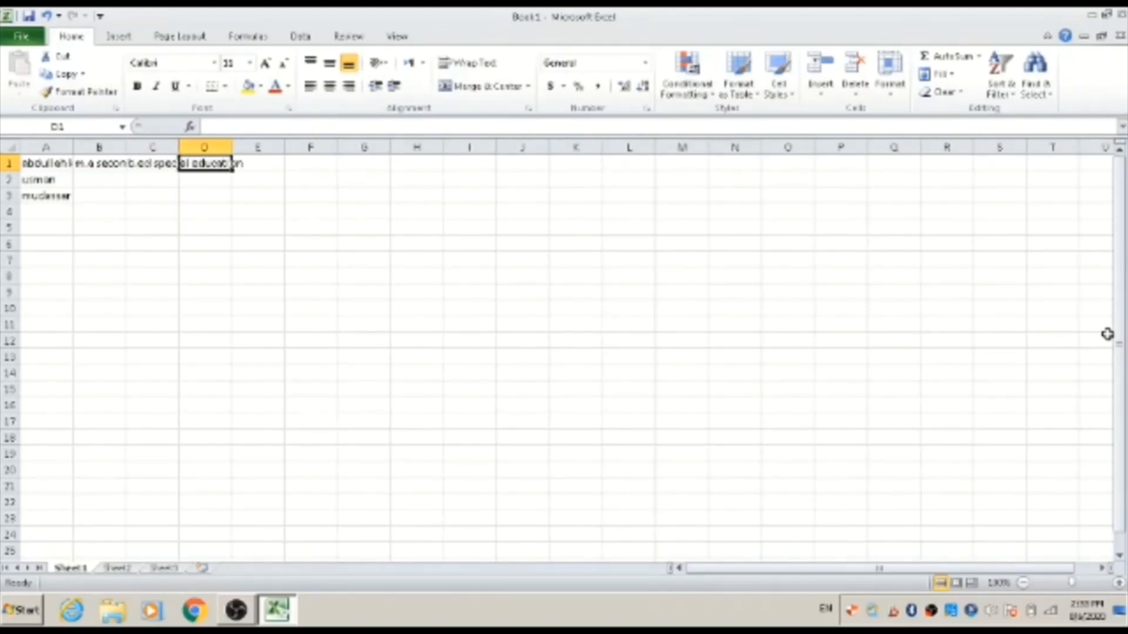
{"action": "type", "text": "m."}
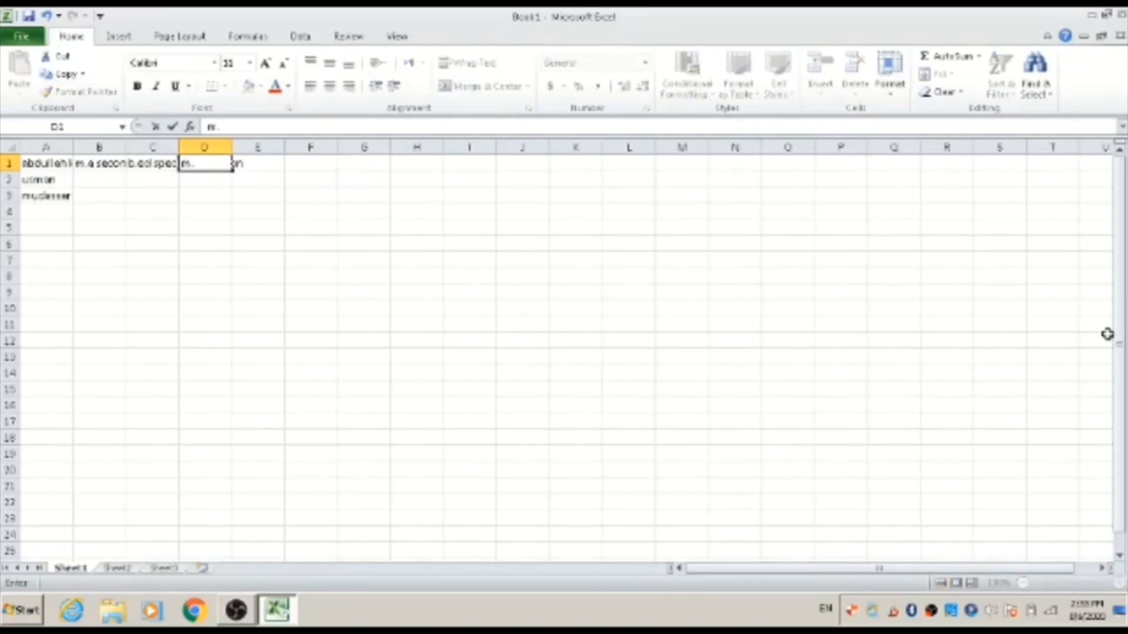
{"action": "type", "text": "ed special e"}
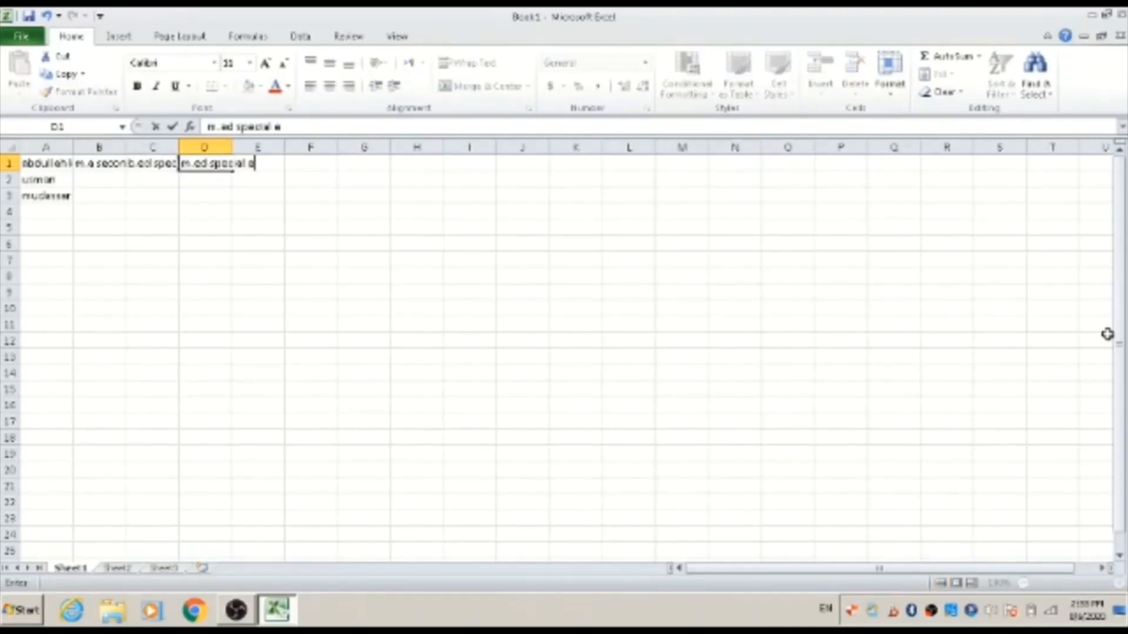
{"action": "type", "text": "ducation"}
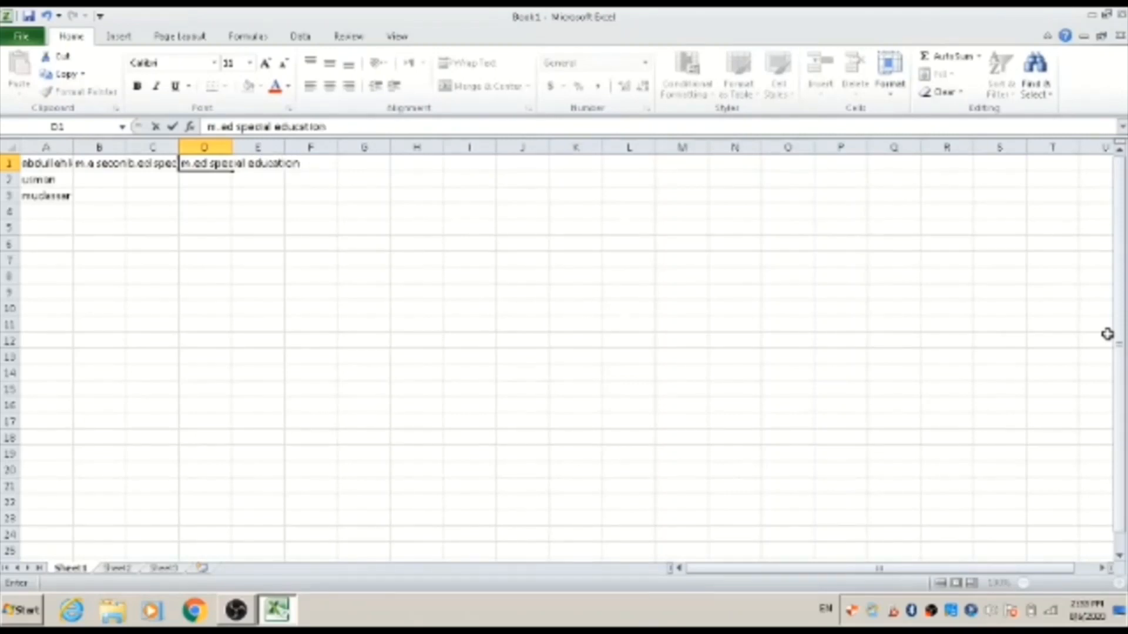
{"action": "key", "text": "ctrl+Return"}
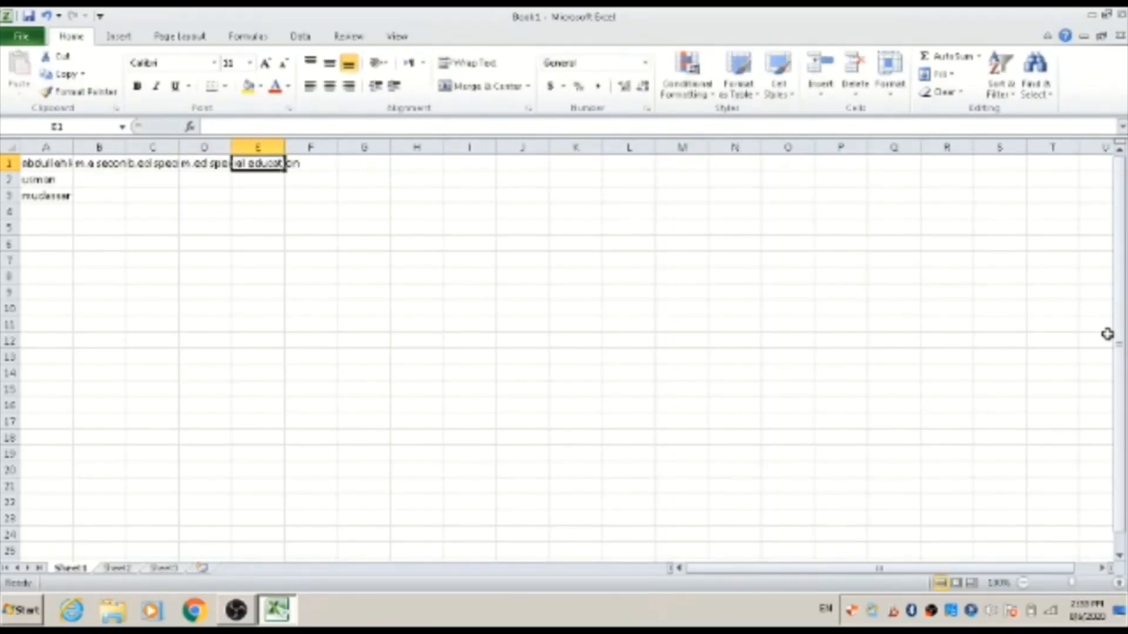
Navigate Sheet1 with keyboard shortcuts, jumping between cell A1 and the last used cell D3
{"action": "key", "text": "Left"}
{"action": "key", "text": "Left"}
{"action": "key", "text": "Left"}
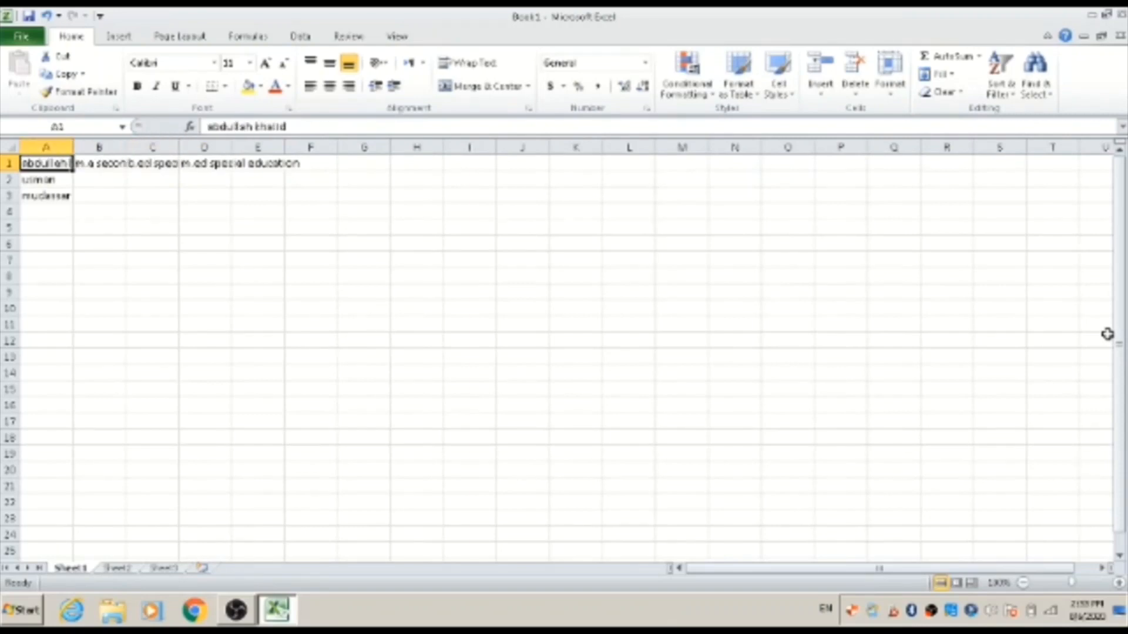
{"action": "key", "text": "Right"}
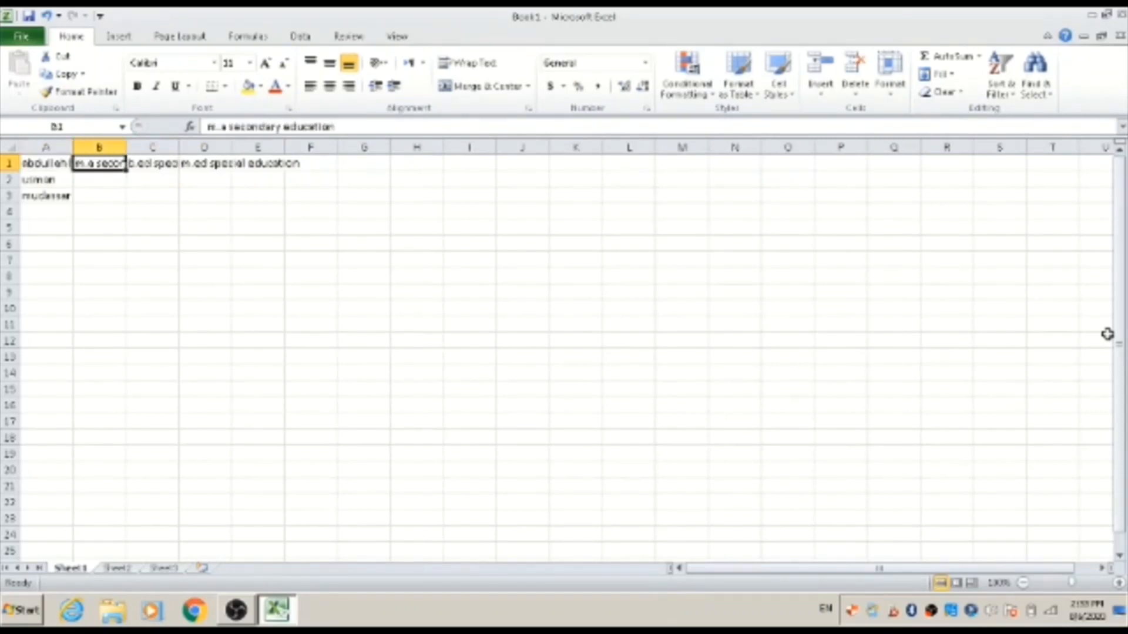
{"action": "right_click", "coordinate": [1109, 338]}
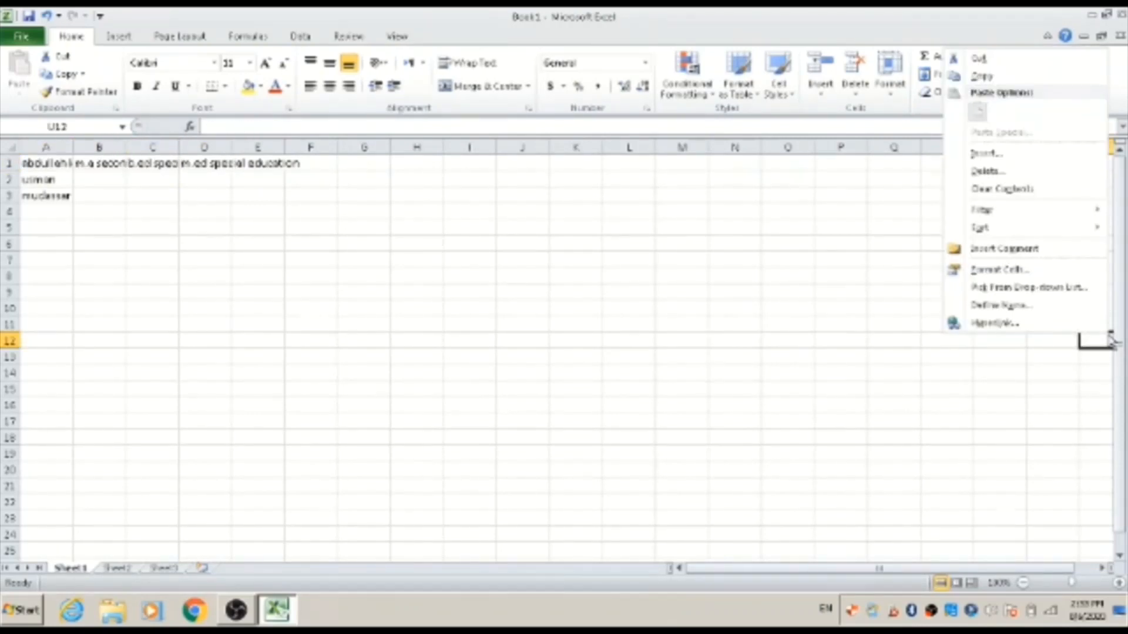
{"action": "left_click", "coordinate": [1108, 335]}
{"action": "key", "text": "ctrl+Home"}
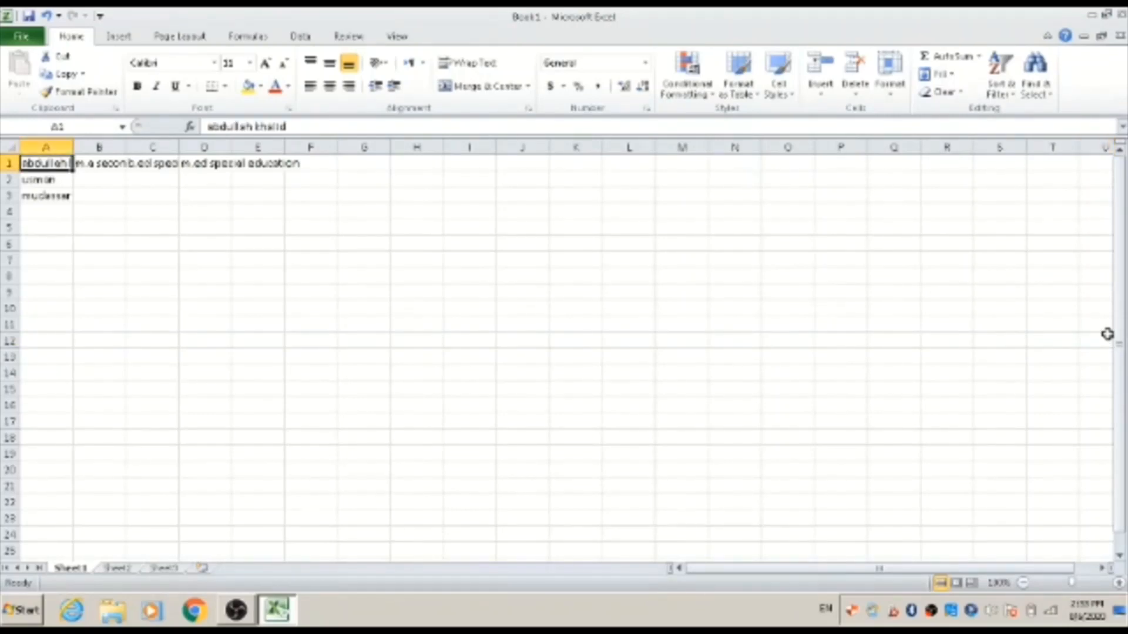
{"action": "key", "text": "Right"}
{"action": "key", "text": "Left"}
{"action": "key", "text": "End"}
{"action": "key", "text": "Home"}
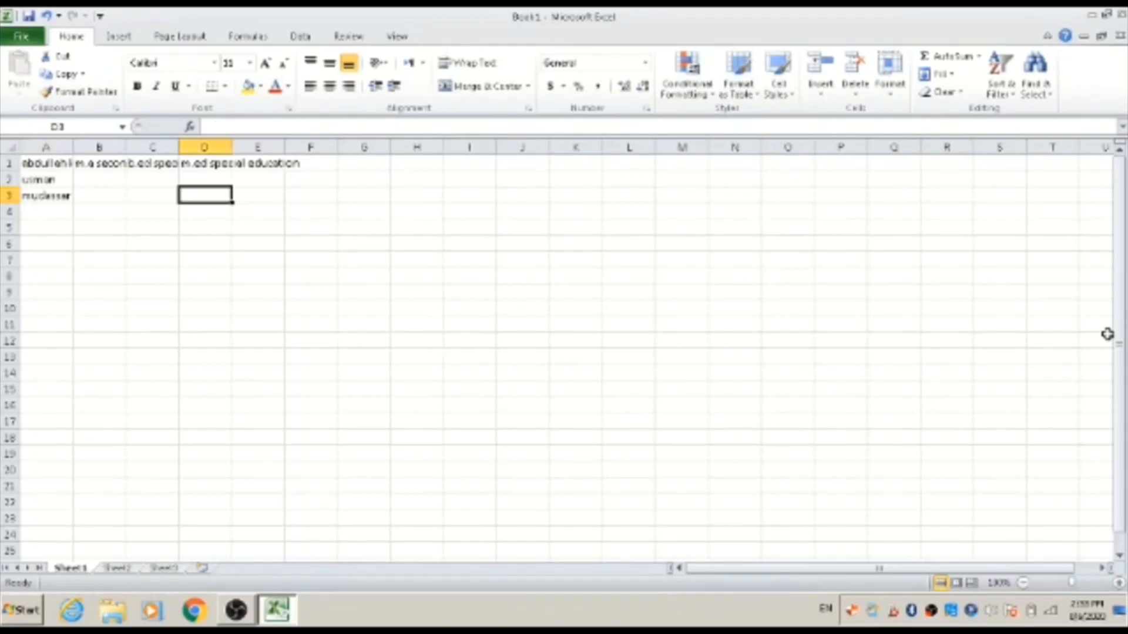
{"action": "key", "text": "ctrl+Home"}
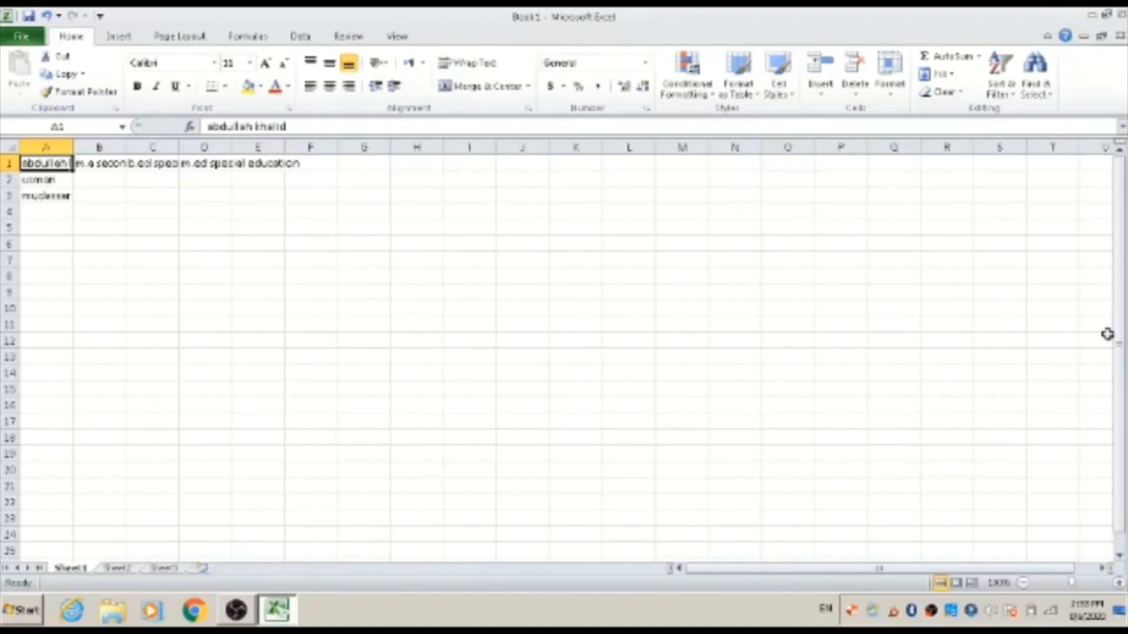
{"action": "key", "text": "ctrl+End"}
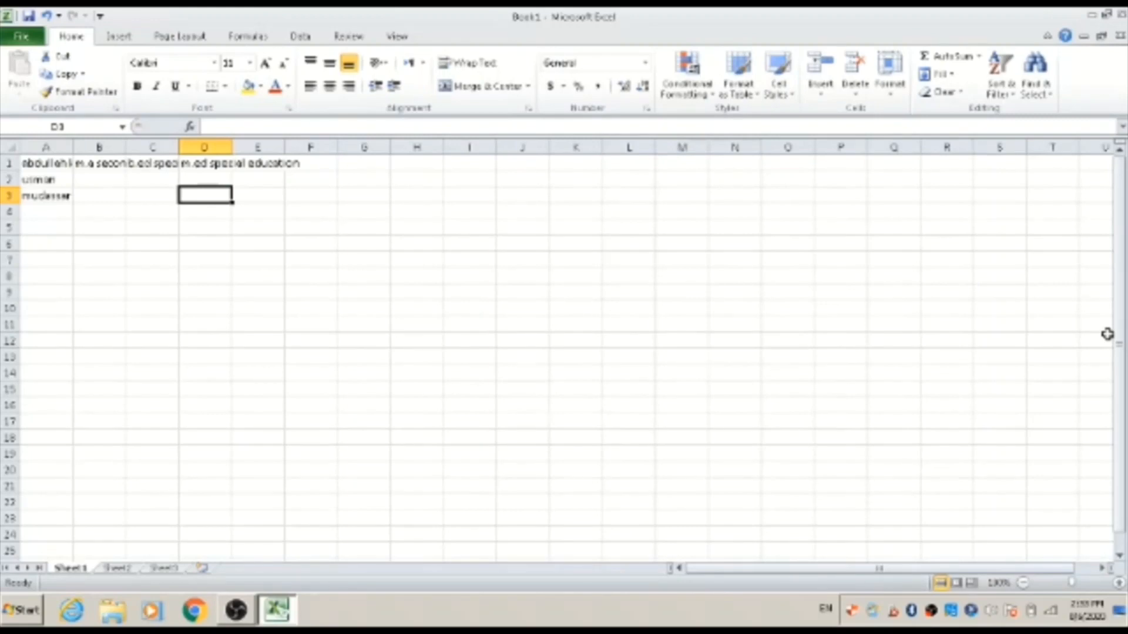
{"action": "key", "text": "ctrl+Home"}
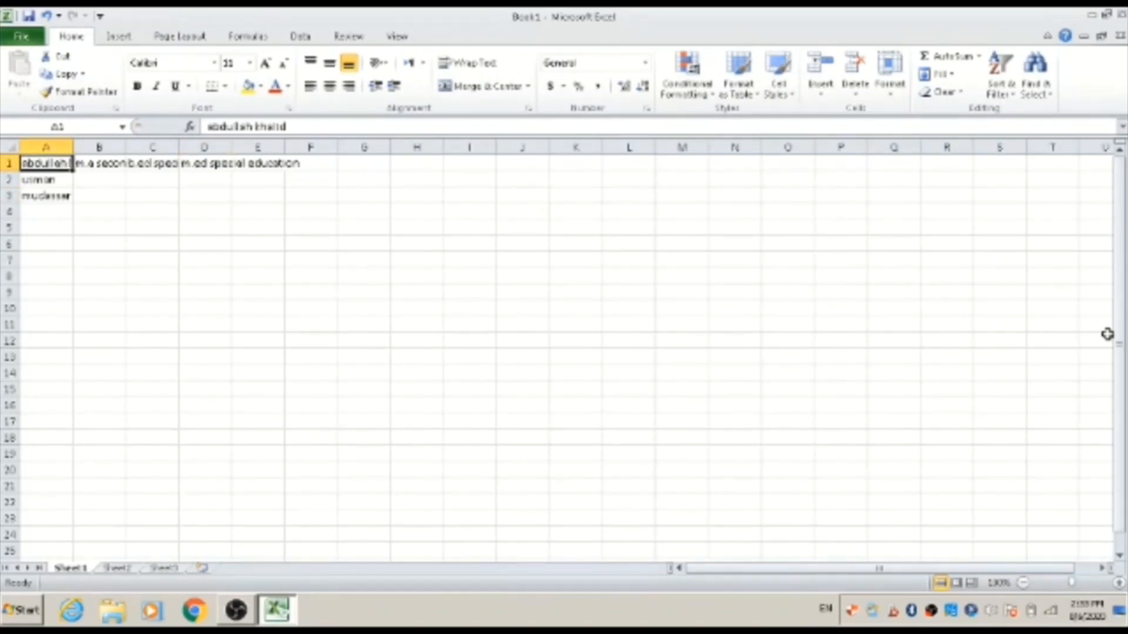
Move down column A past the names and back up to cell A1
{"action": "key", "text": "Right"}
{"action": "key", "text": "Left"}
{"action": "key", "text": "Down"}
{"action": "key", "text": "Down"}
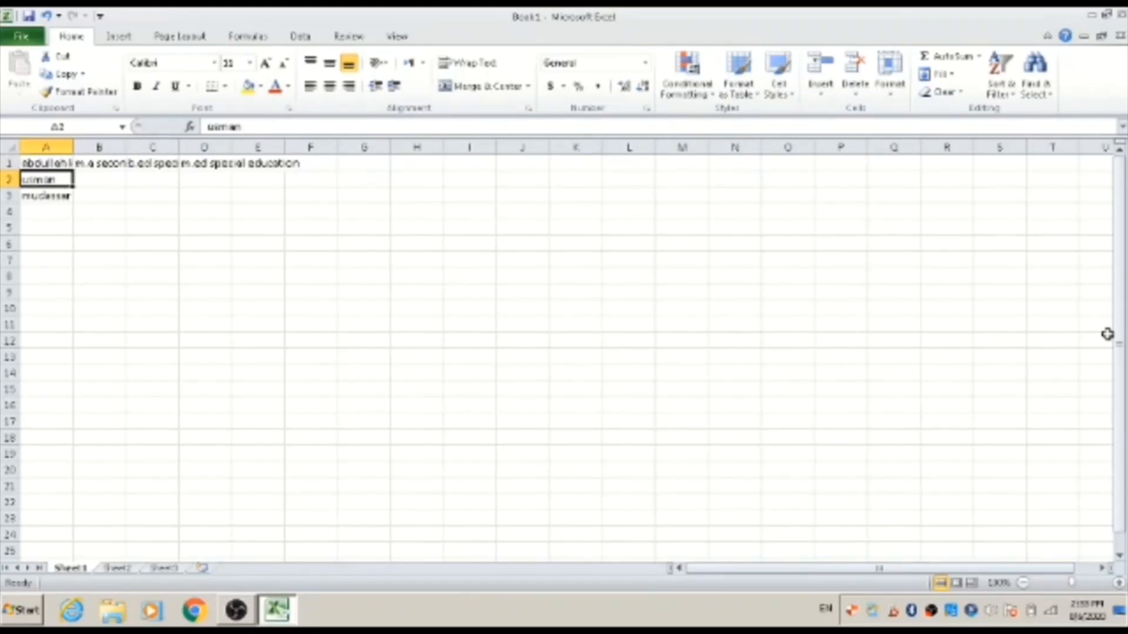
{"action": "key", "text": "Down"}
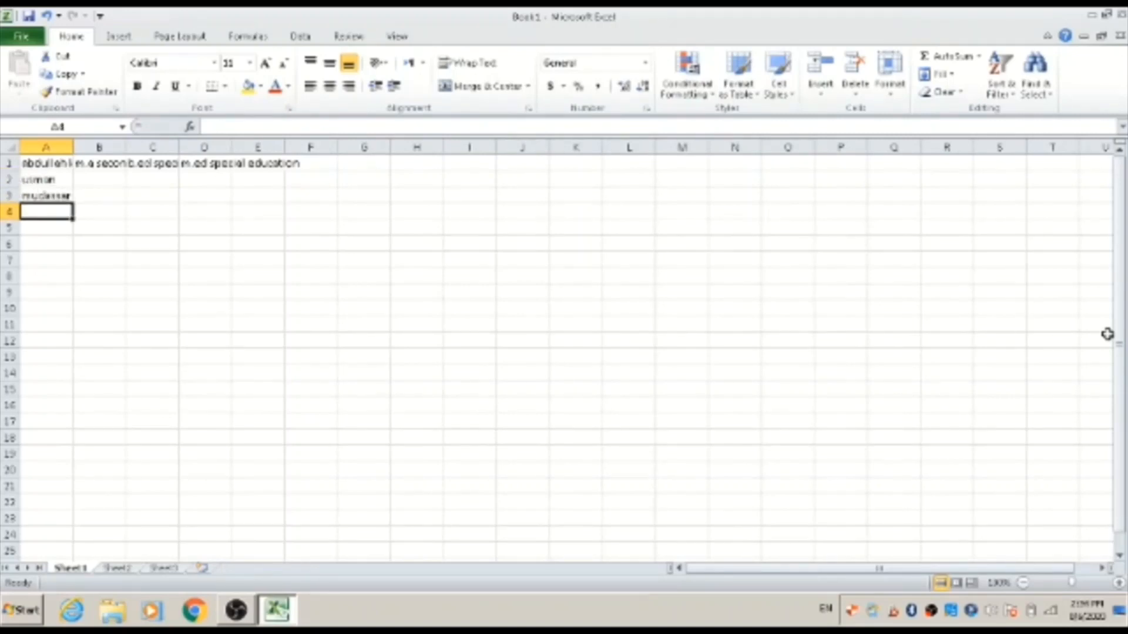
{"action": "key", "text": "Up"}
{"action": "key", "text": "Up"}
{"action": "key", "text": "Up"}
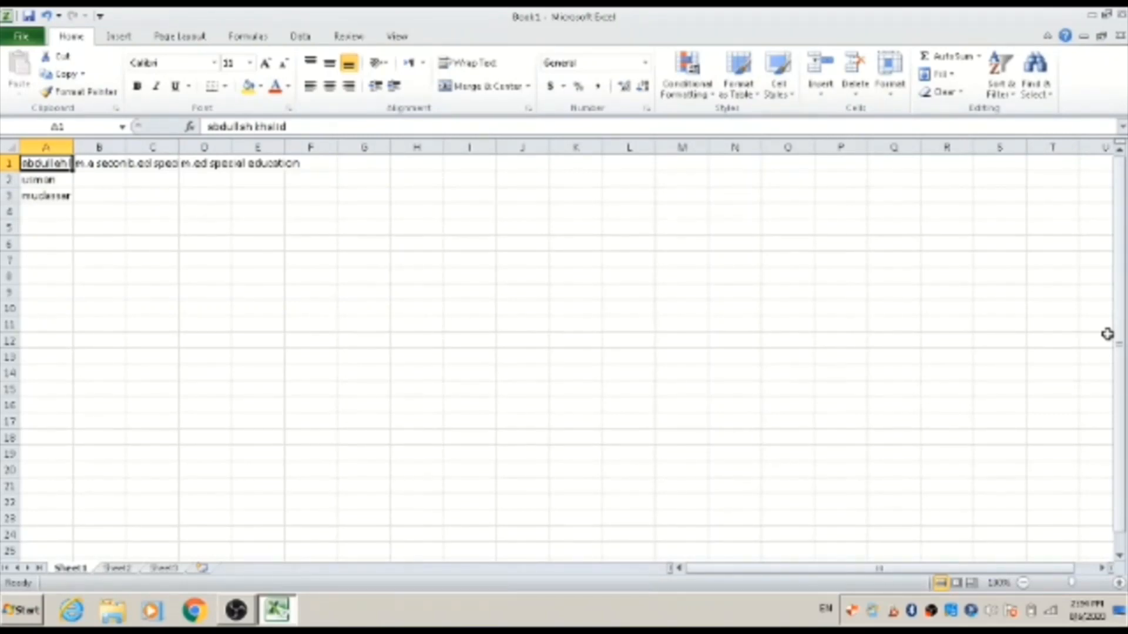
Replace the contents of cell B1 with pu
{"action": "key", "text": "Right"}
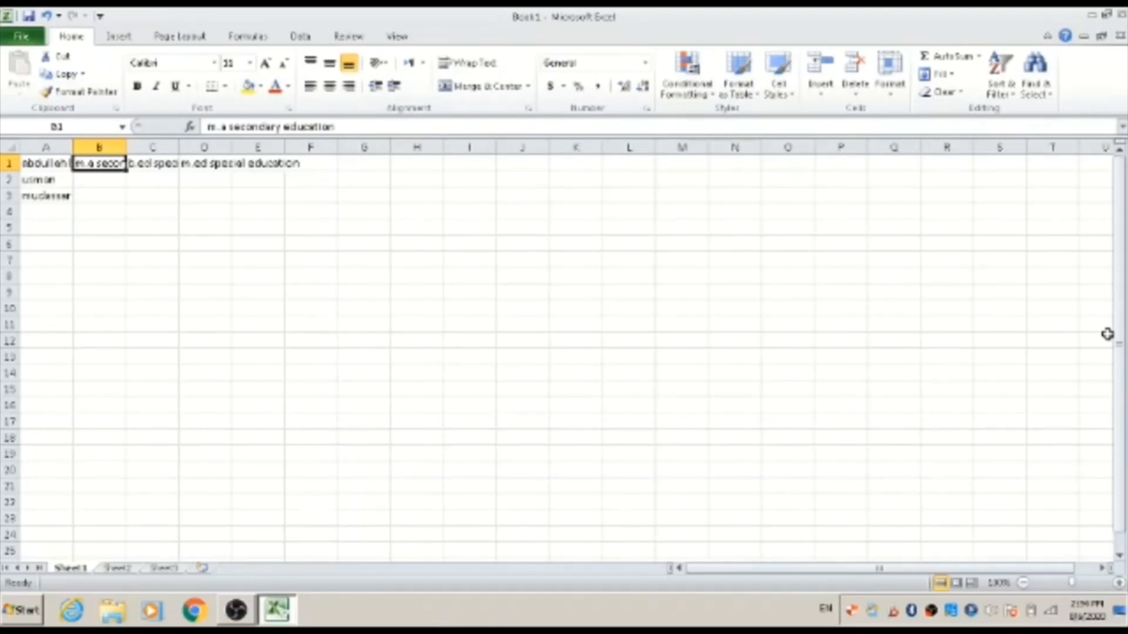
{"action": "key", "text": "F2"}
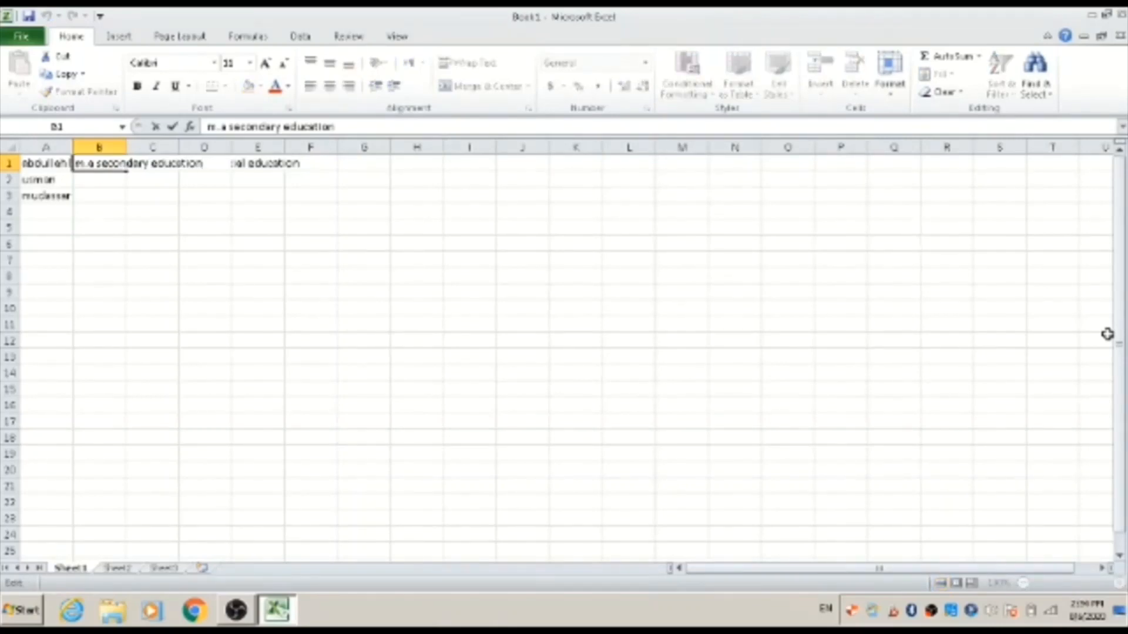
{"action": "key", "text": "BackSpace"}
{"action": "key", "text": "BackSpace"}
{"action": "key", "text": "BackSpace"}
{"action": "key", "text": "BackSpace"}
{"action": "key", "text": "BackSpace"}
{"action": "key", "text": "BackSpace"}
{"action": "key", "text": "BackSpace"}
{"action": "key", "text": "BackSpace"}
{"action": "key", "text": "BackSpace"}
{"action": "key", "text": "BackSpace"}
{"action": "key", "text": "BackSpace"}
{"action": "key", "text": "BackSpace"}
{"action": "key", "text": "BackSpace"}
{"action": "key", "text": "BackSpace"}
{"action": "key", "text": "BackSpace"}
{"action": "key", "text": "BackSpace"}
{"action": "key", "text": "BackSpace"}
{"action": "key", "text": "BackSpace"}
{"action": "key", "text": "BackSpace"}
{"action": "key", "text": "BackSpace"}
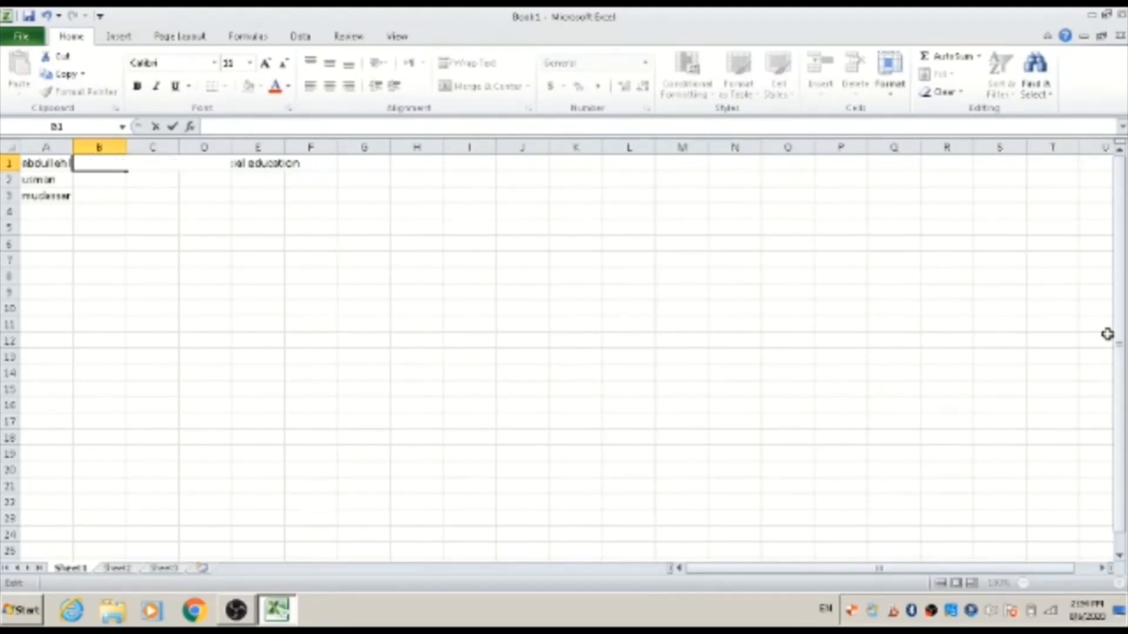
{"action": "type", "text": "pu"}
{"action": "key", "text": "Return"}
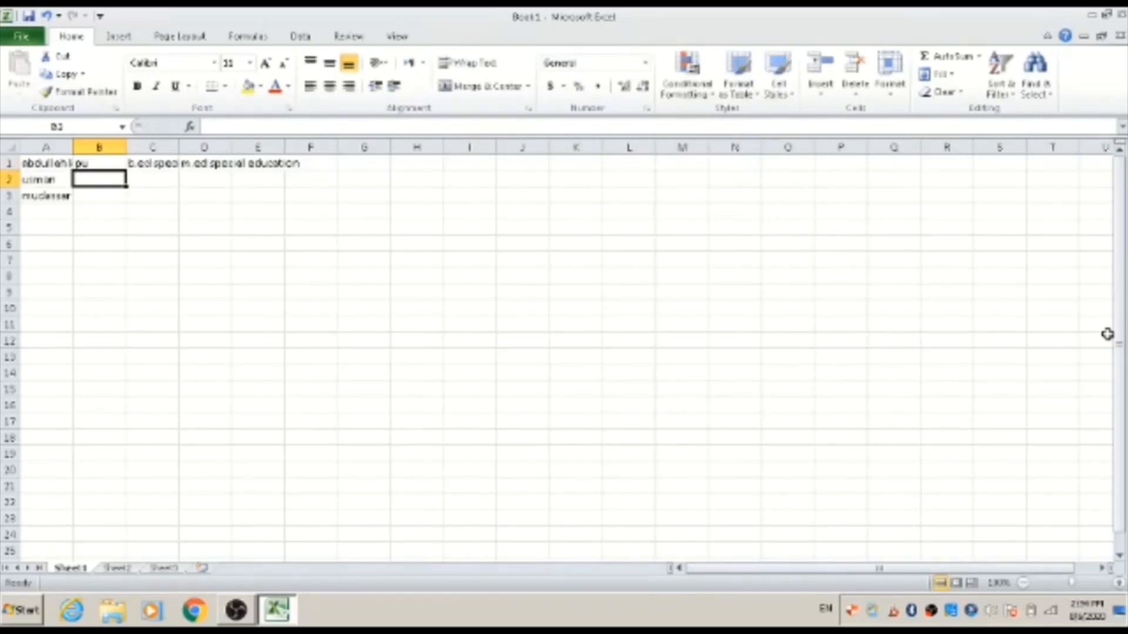
Page down and back up through Sheet1 to cell A1, then insert a new worksheet
{"action": "key", "text": "Up"}
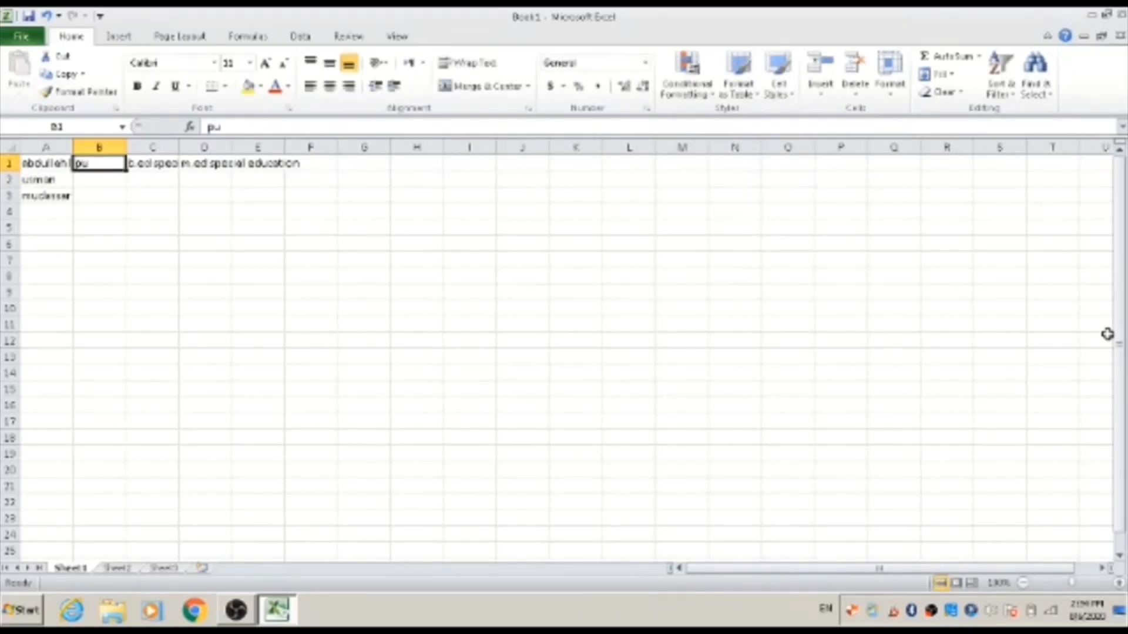
{"action": "key", "text": "Left"}
{"action": "key", "text": "Right"}
{"action": "key", "text": "Page_Down"}
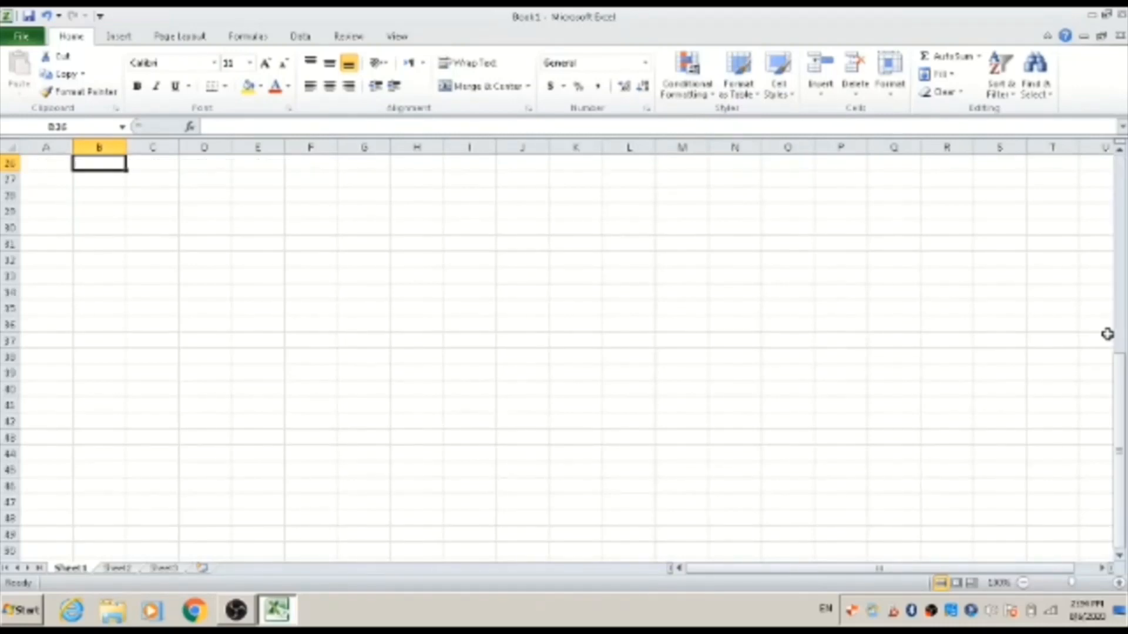
{"action": "key", "text": "Left"}
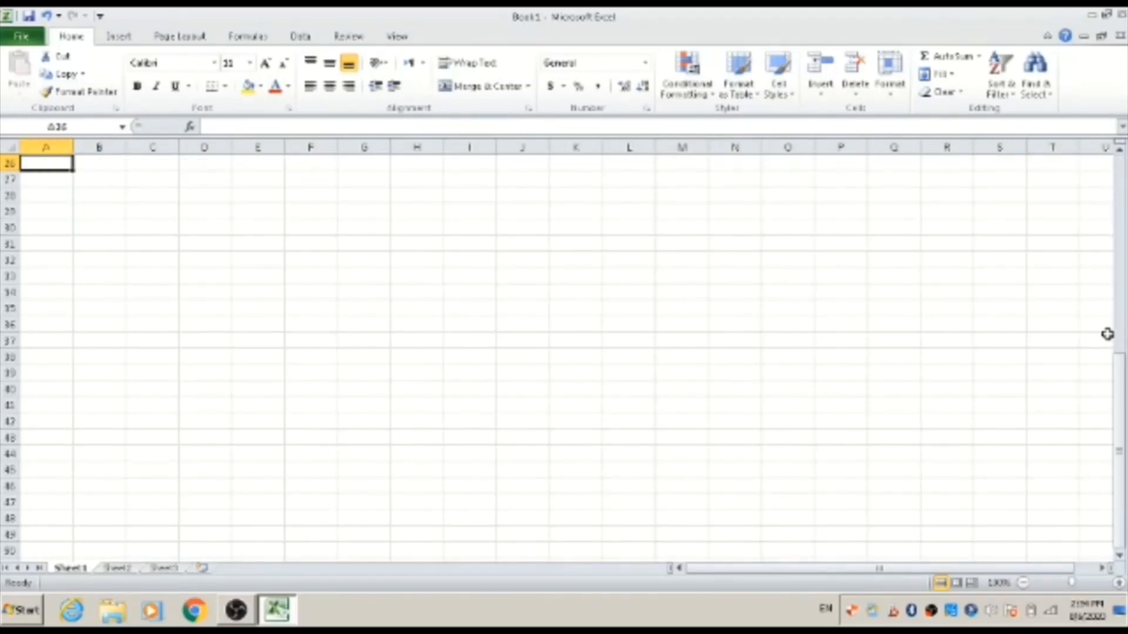
{"action": "key", "text": "Page_Up"}
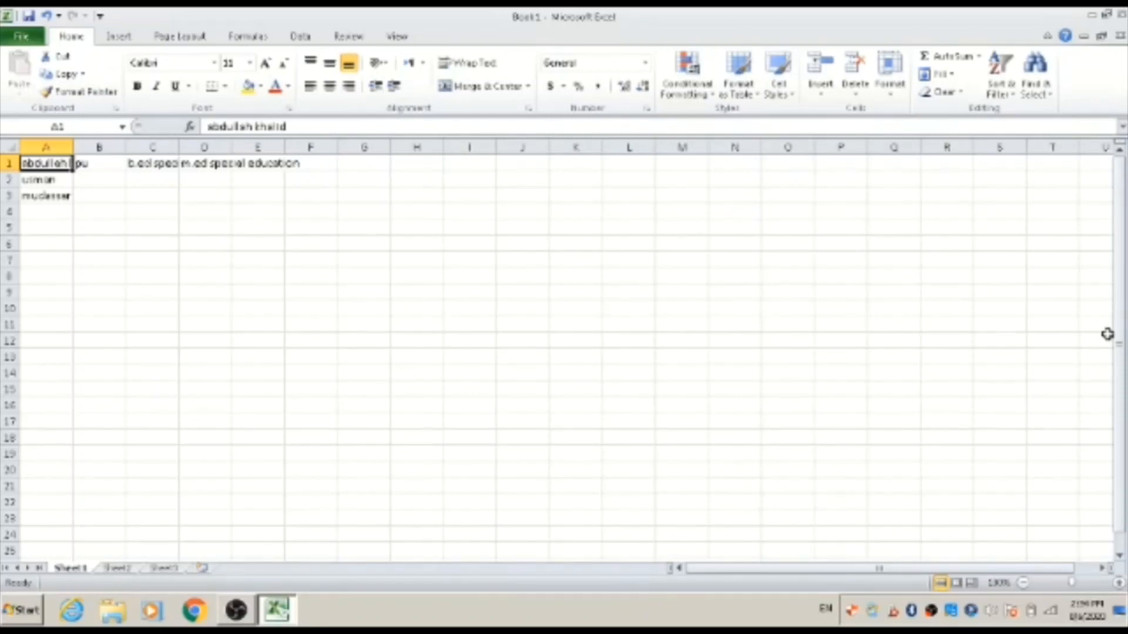
{"action": "key", "text": "shift+F11"}
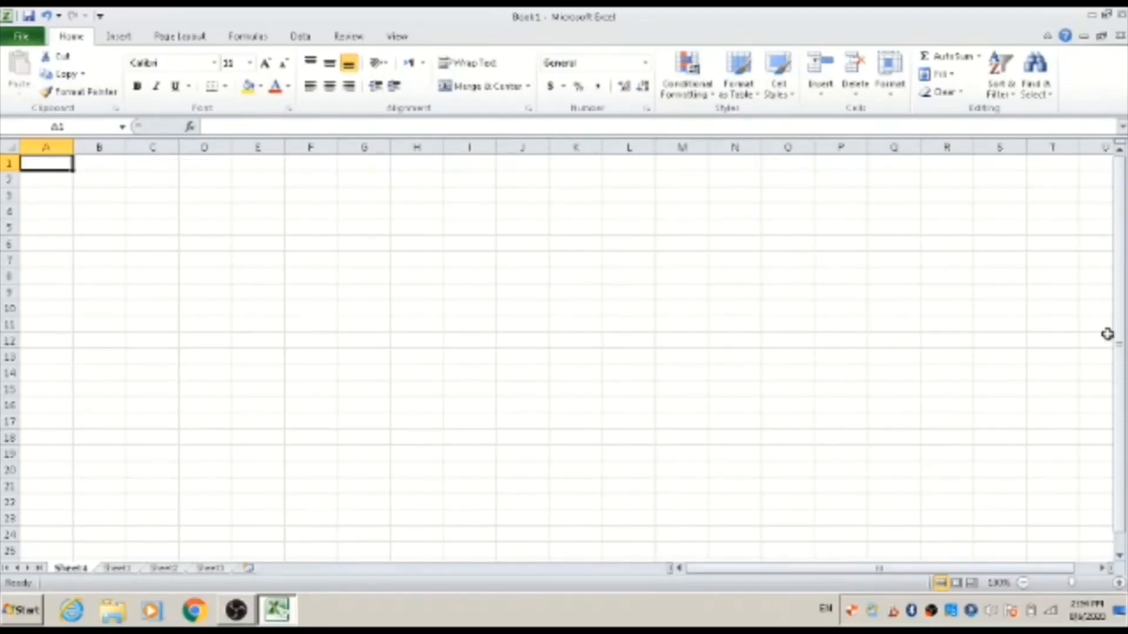